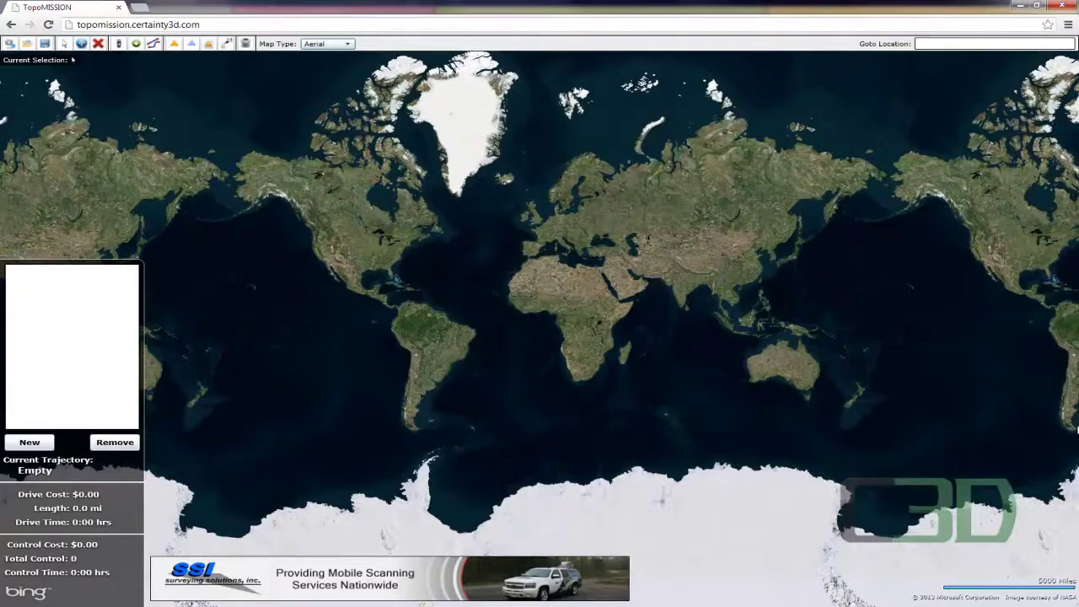
Jump the aerial map to 'orlando 32819' using the Goto Location box.
left_click(970, 44)
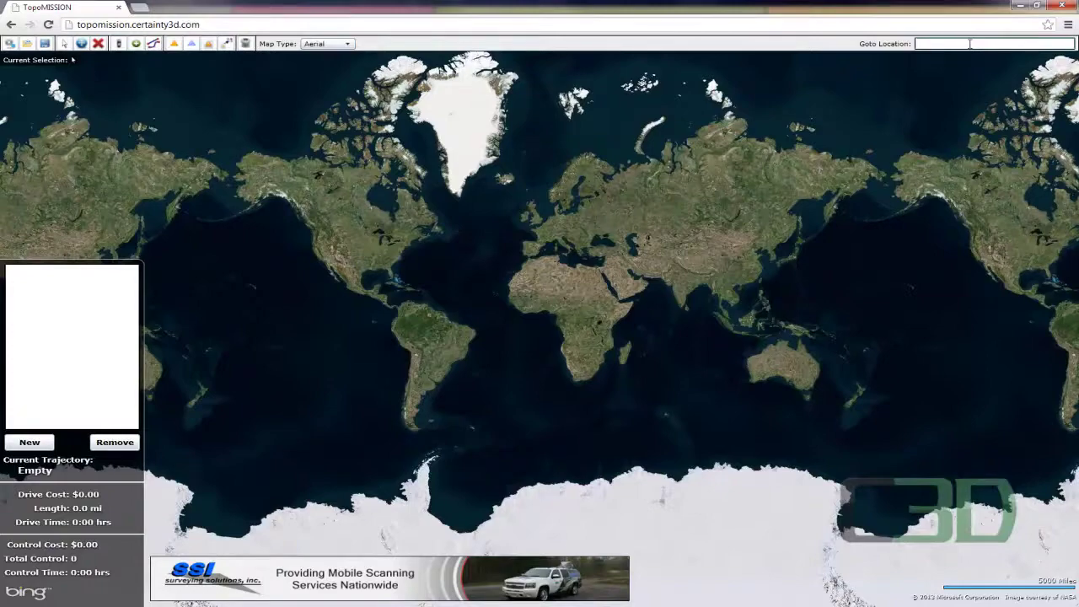
type("orlan")
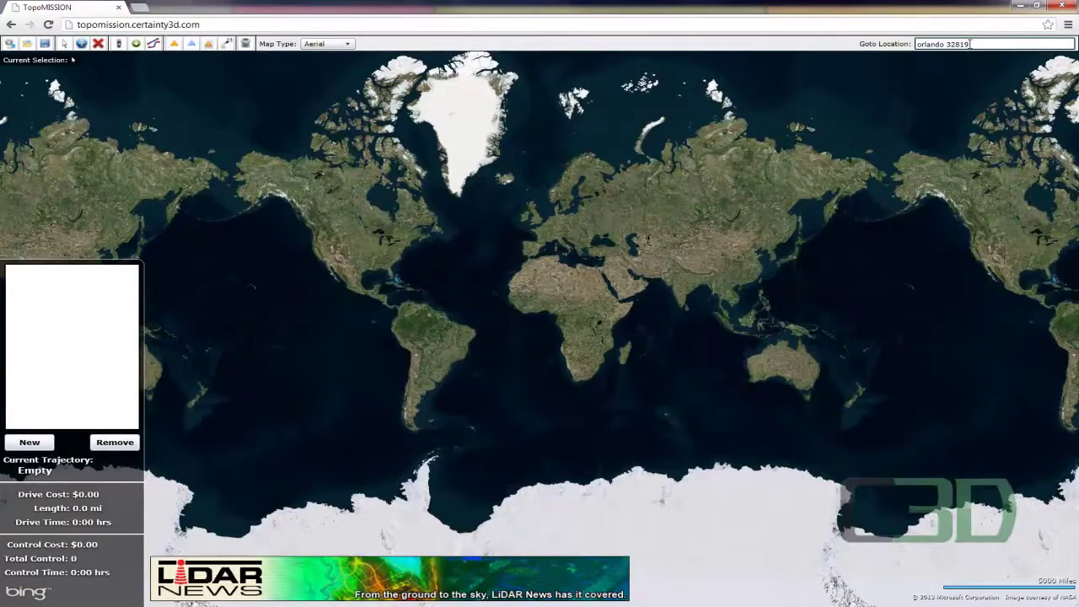
type("do 32819")
key("Return")
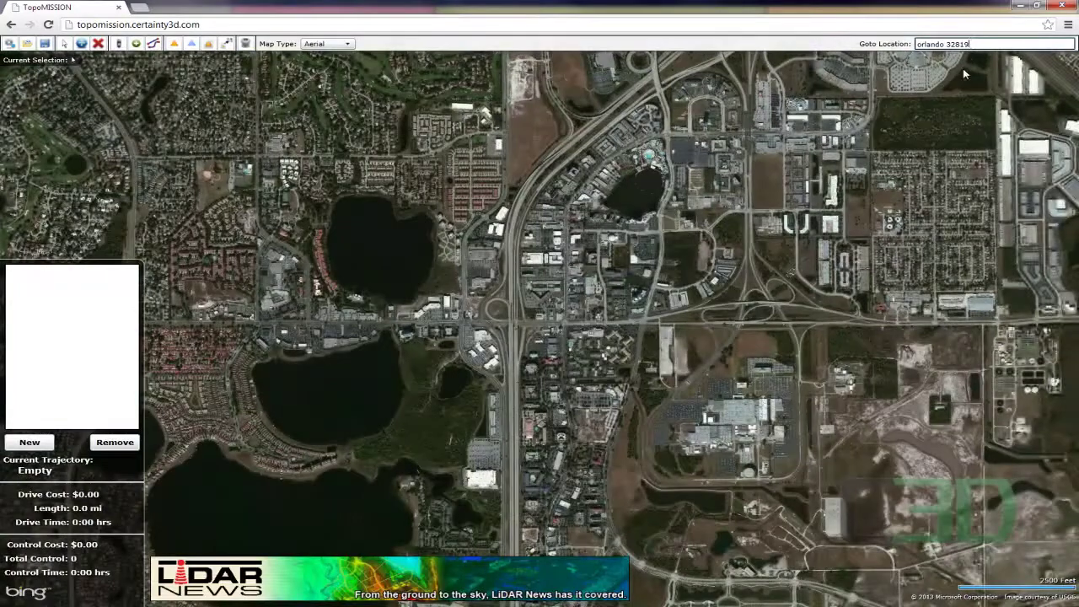
left_click(12, 43)
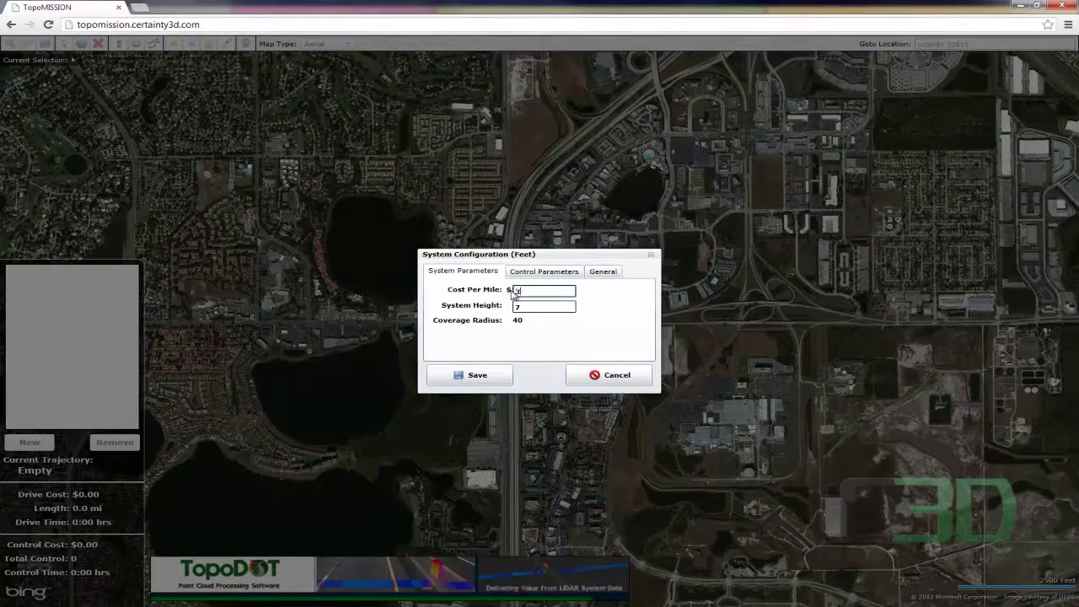
Save $3000/mile, 7 ft height, 25 control time, 1000 ft spacing, $175 control cost, in Feet.
left_click(556, 307)
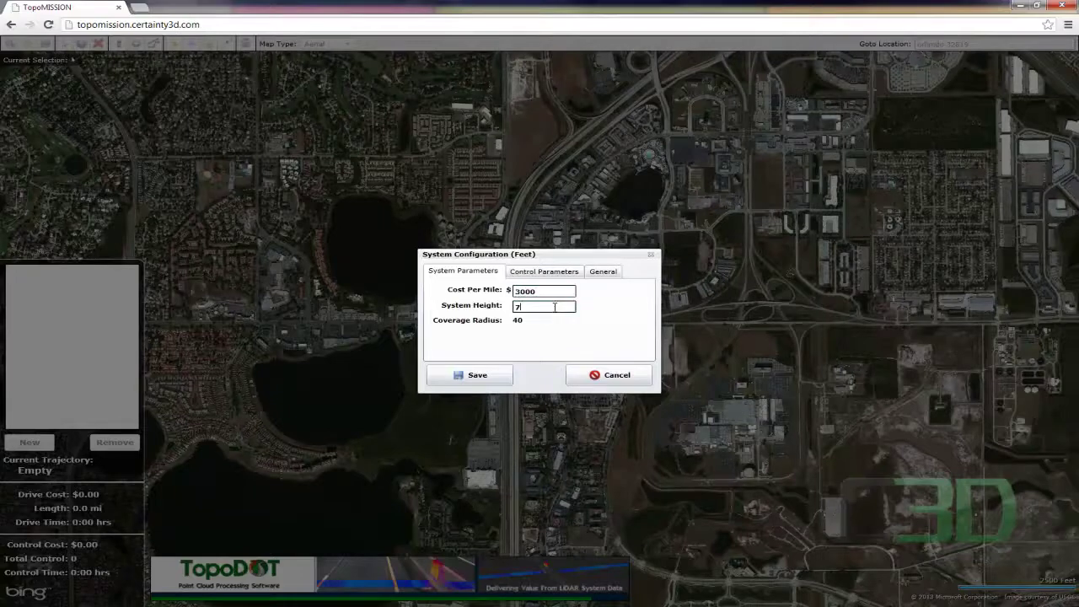
left_click(544, 274)
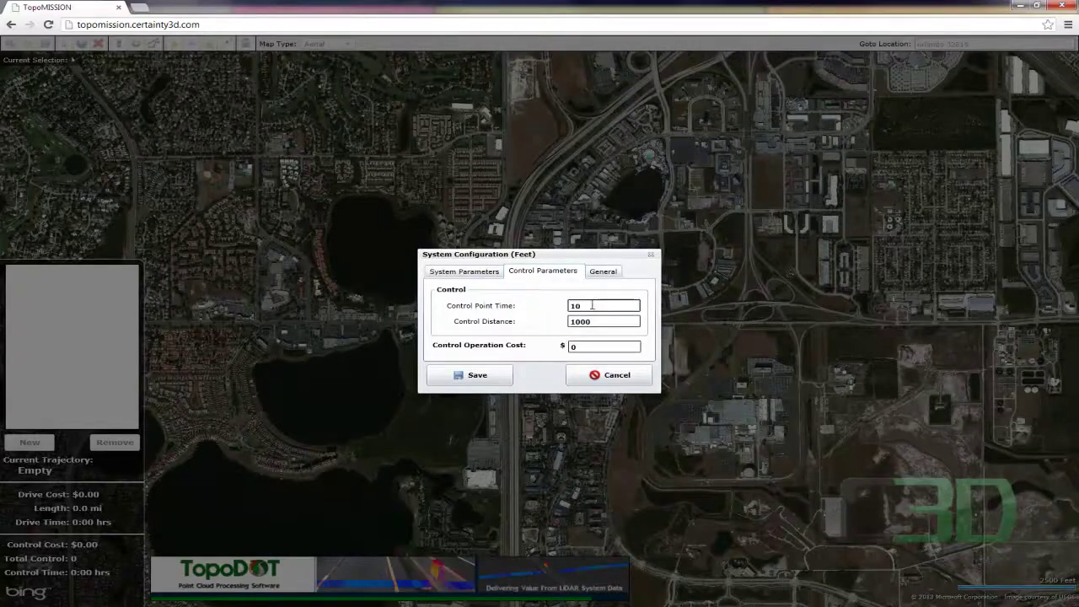
left_click_drag(586, 306, 564, 310)
type("25")
left_click(604, 322)
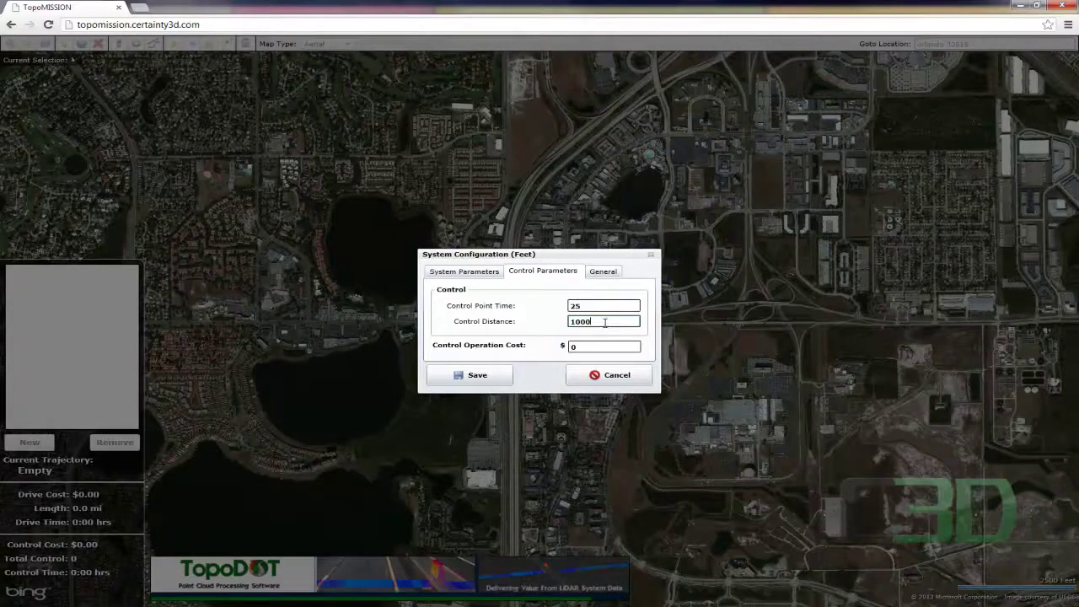
left_click(604, 345)
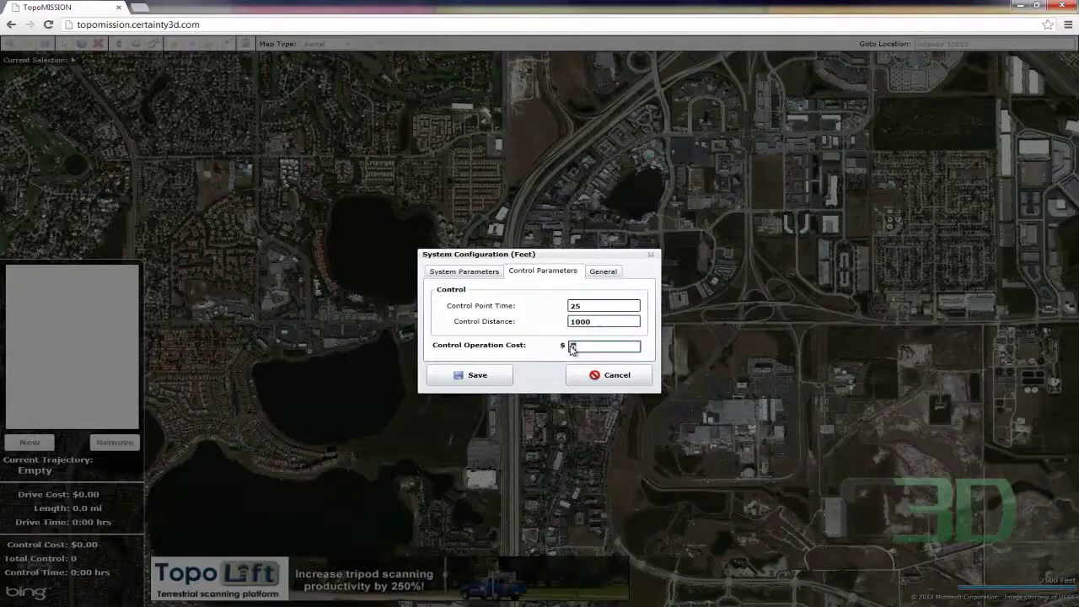
left_click(602, 272)
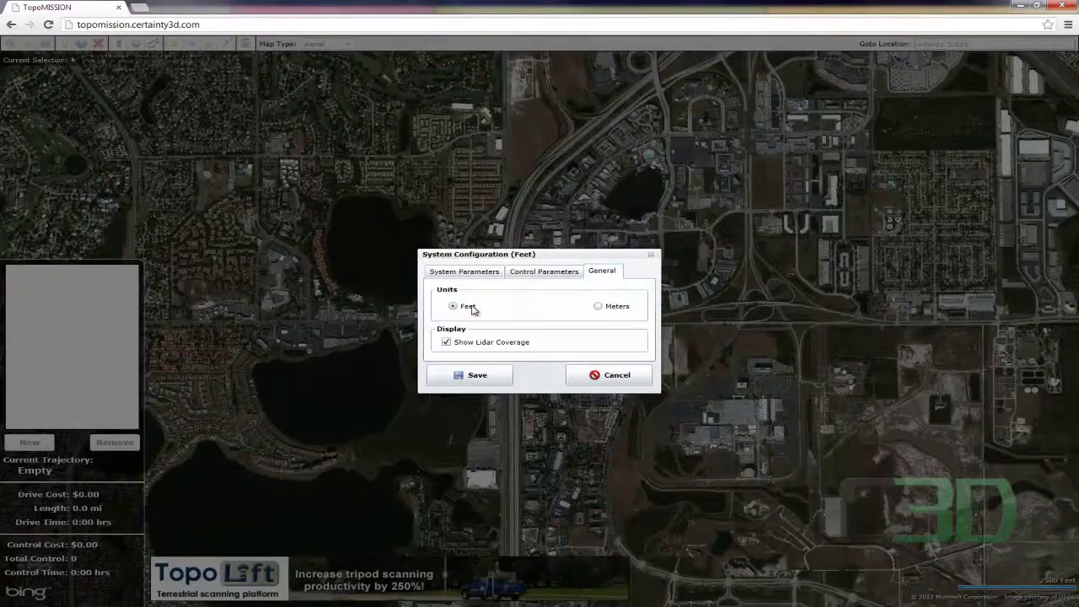
left_click(462, 376)
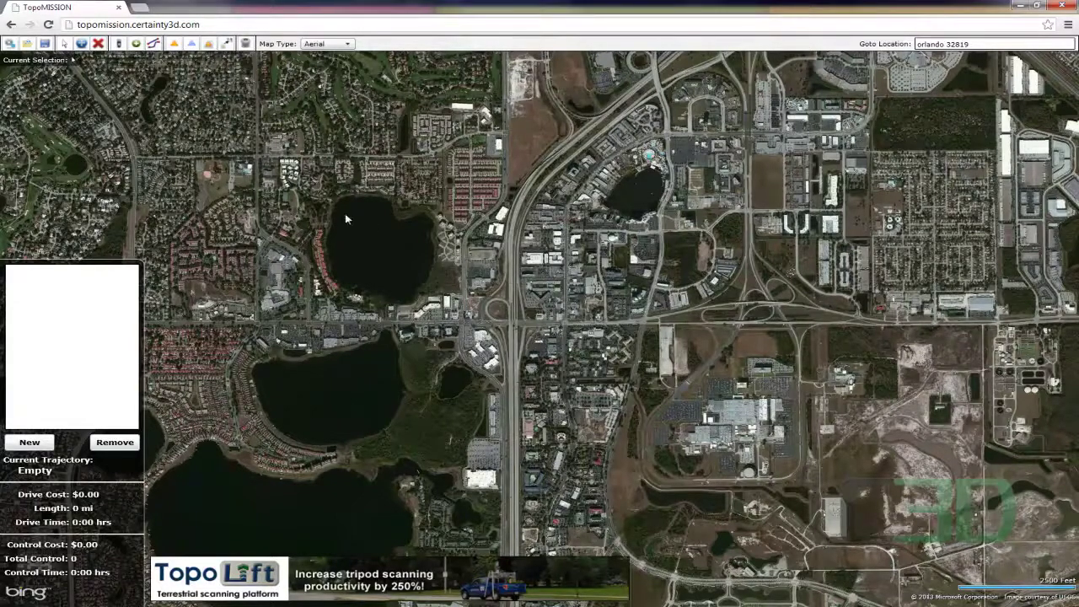
Zoom the map in on I-4 beside the convention center.
scroll(344, 213, "down", 1)
scroll(497, 458, "up", 1)
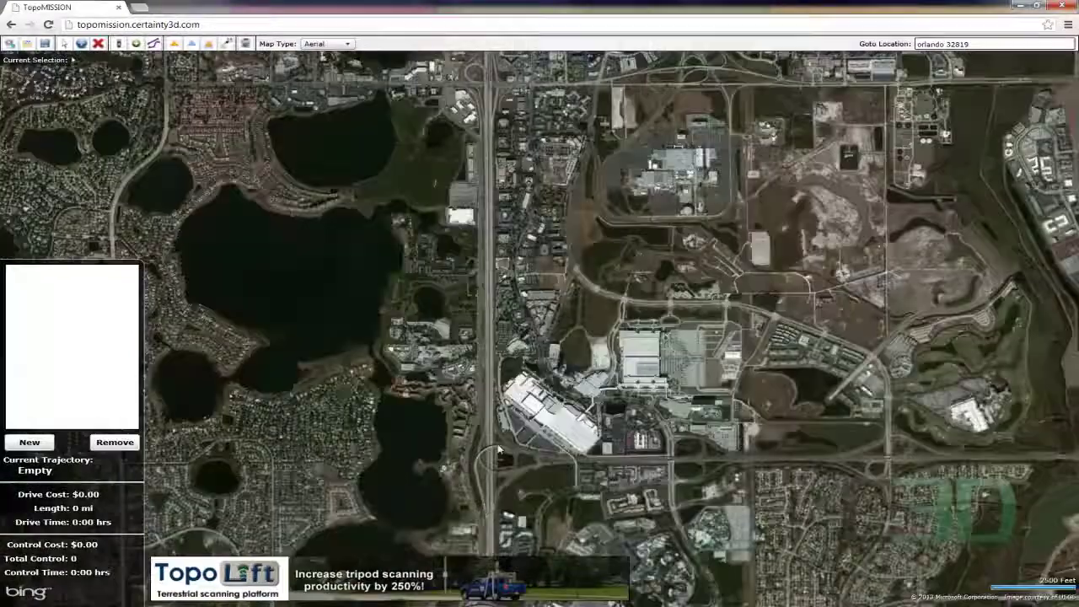
scroll(497, 458, "up", 3)
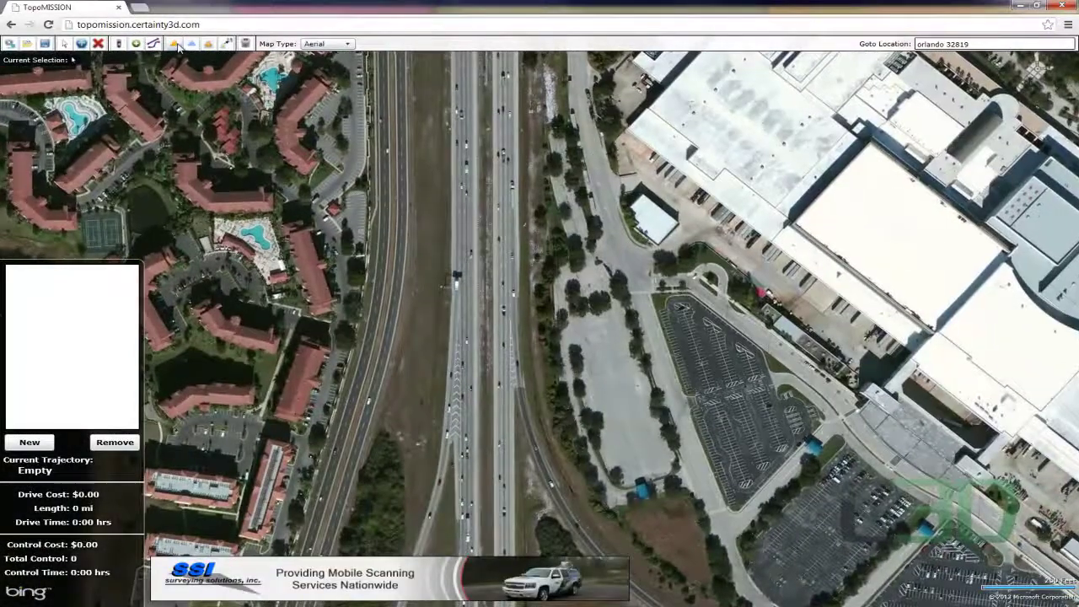
Start control points at index 1 and place the first pair across I-4.
left_click(187, 46)
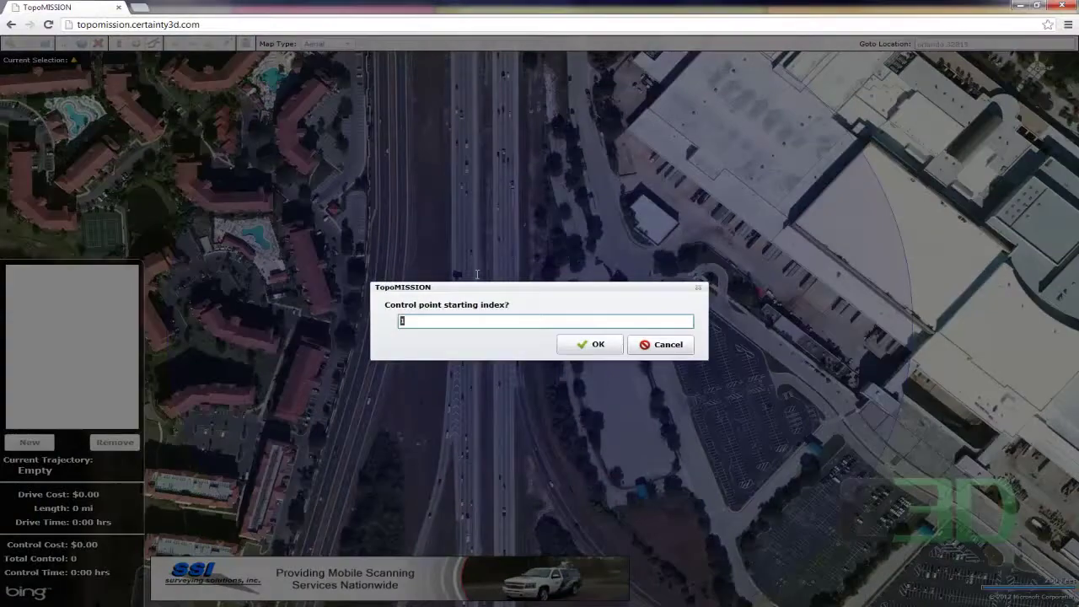
left_click(591, 344)
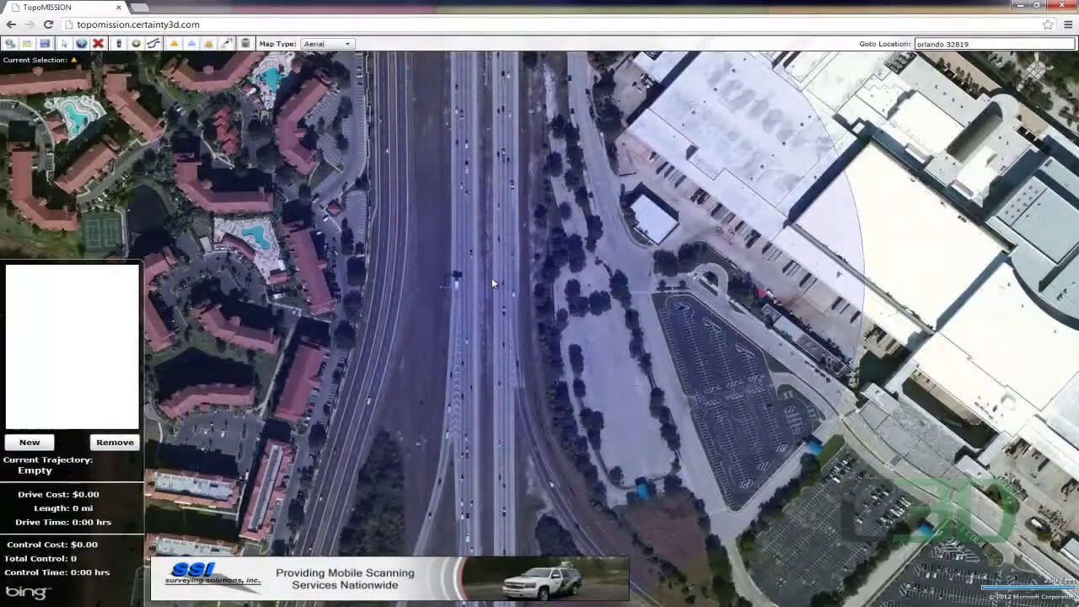
scroll(492, 278, "up", 2)
left_click(542, 293)
left_click(411, 304)
scroll(452, 357, "down", 2)
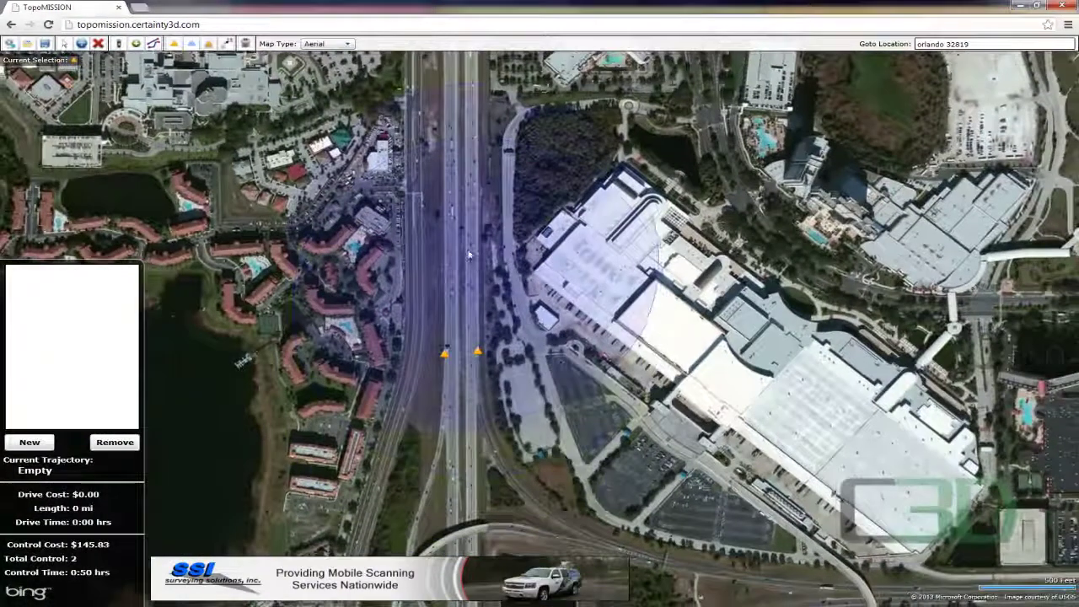
Place three more control point pairs northward, reaching eight points and $583.33 control cost.
left_click(477, 187)
left_click(447, 187)
scroll(447, 188, "down", 1)
scroll(453, 229, "up", 1)
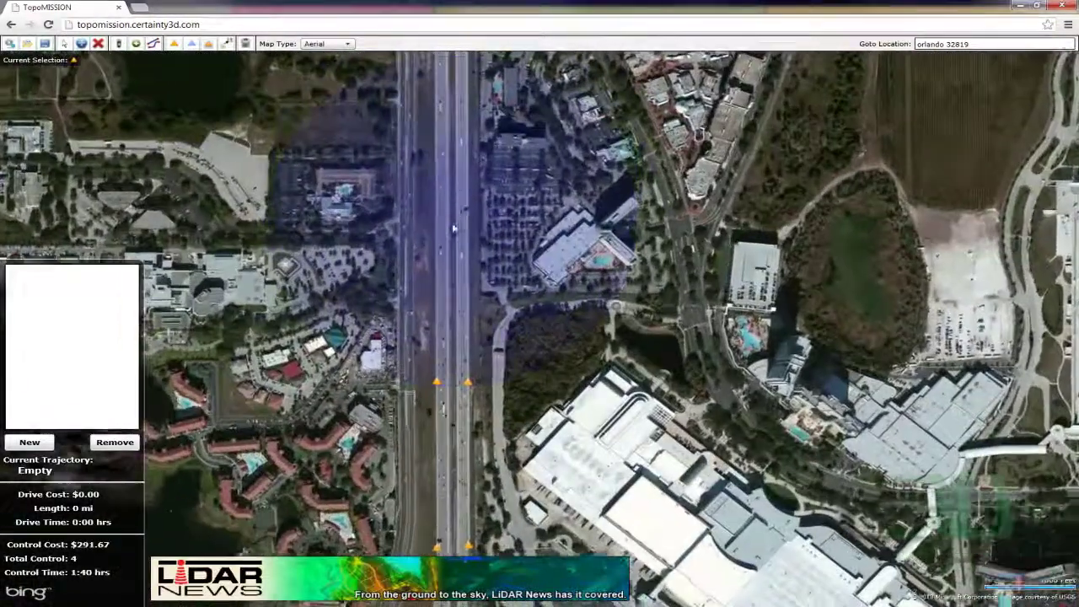
left_click(468, 220)
left_click(435, 219)
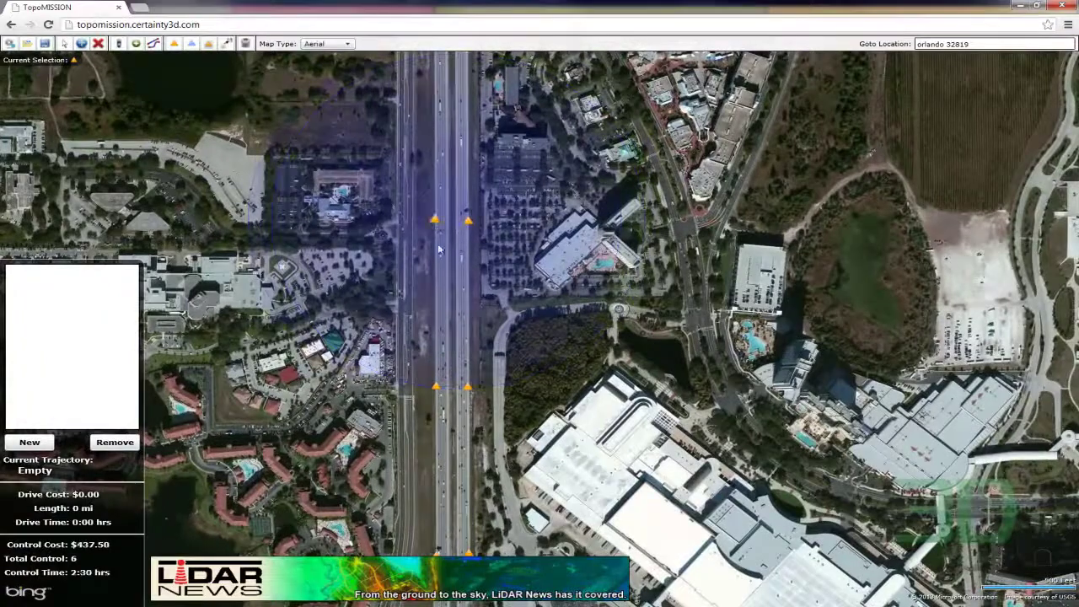
scroll(437, 232, "down", 1)
scroll(456, 144, "up", 1)
left_click(461, 243)
left_click(428, 241)
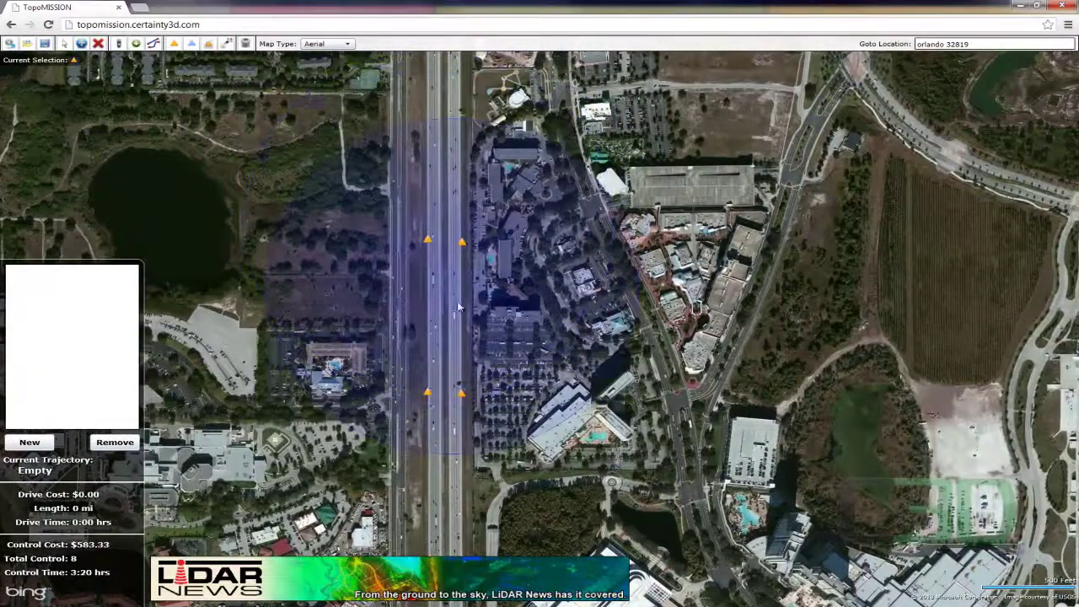
scroll(453, 288, "down", 2)
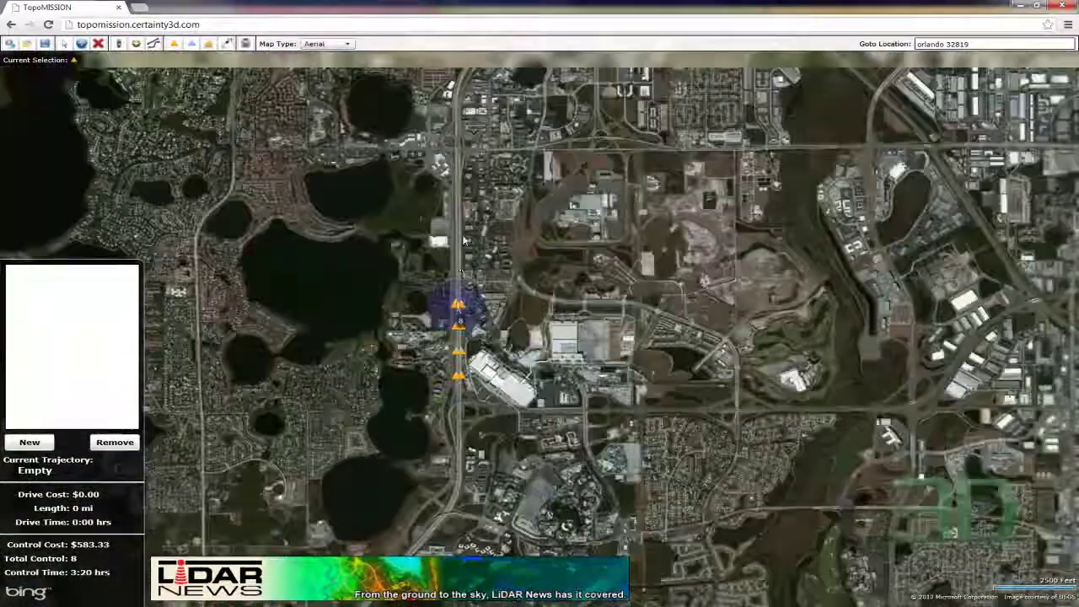
Zoom out to follow the I-4 curve toward the northeast.
scroll(499, 69, "up", 1)
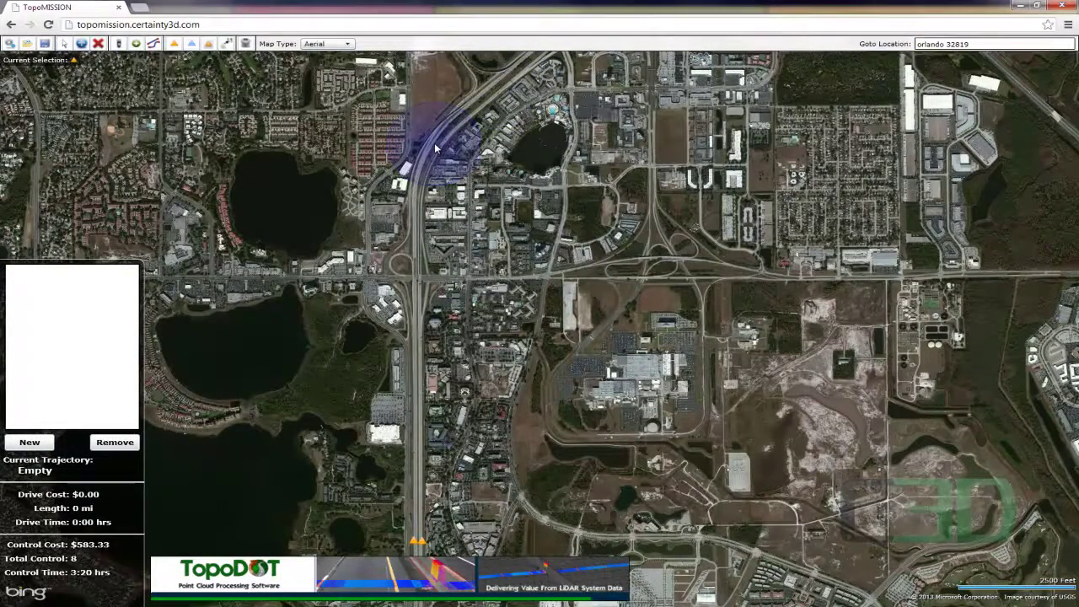
scroll(413, 80, "up", 1)
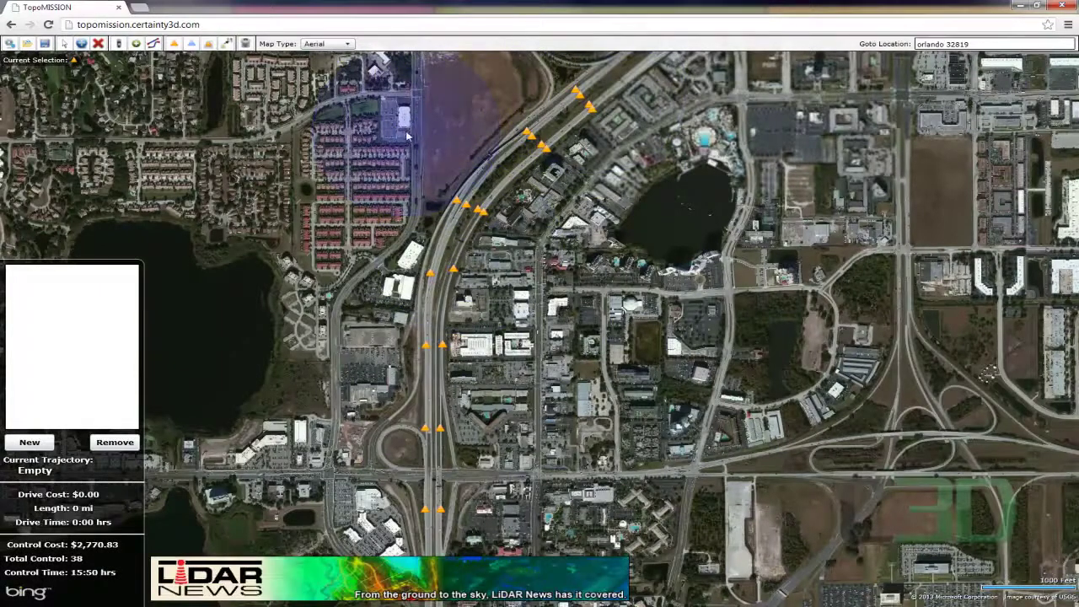
scroll(521, 148, "up", 1)
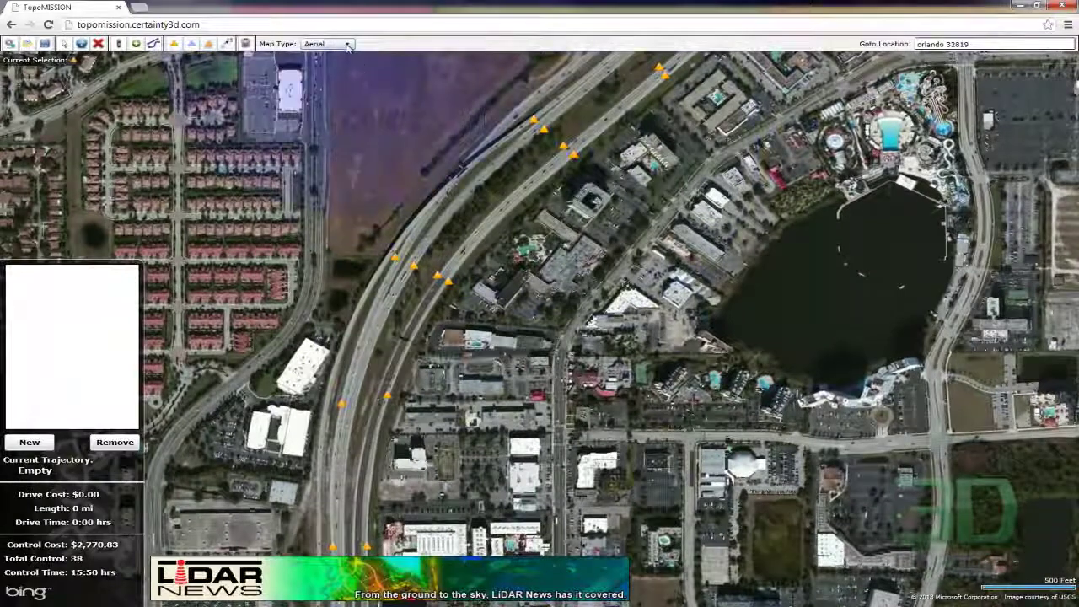
left_click(347, 45)
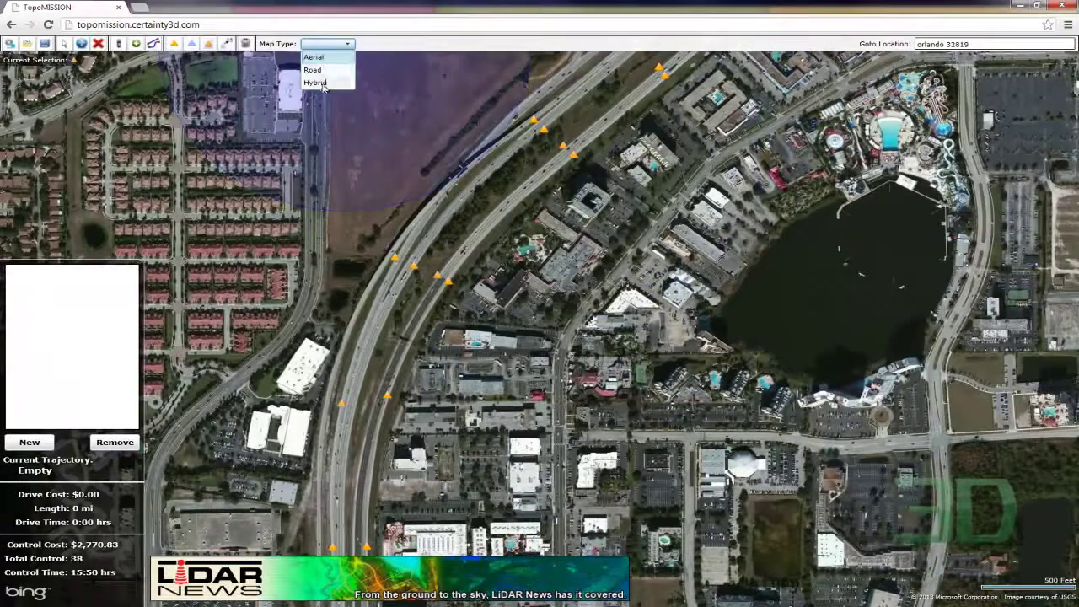
left_click(316, 82)
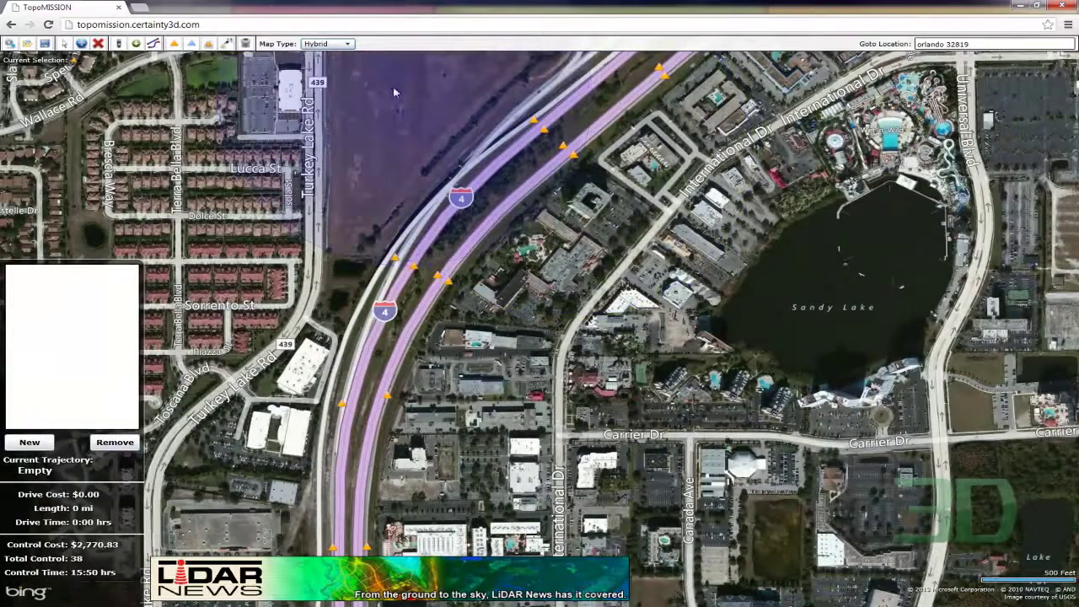
scroll(363, 67, "up", 2)
left_click(327, 44)
left_click(316, 53)
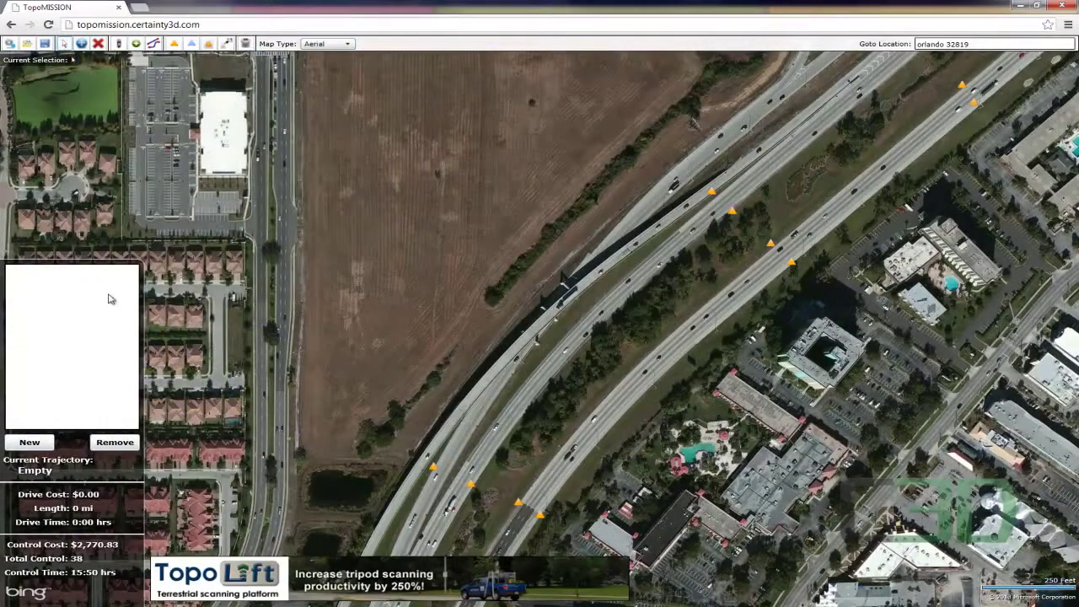
scroll(386, 183, "down", 2)
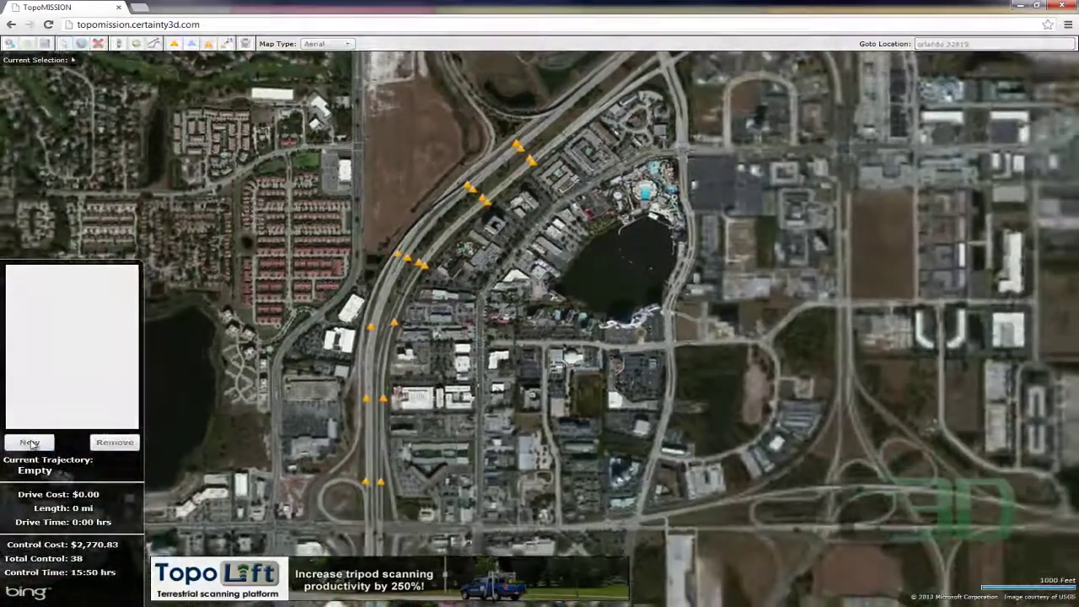
Add a 45 mph, 1-pass trajectory 'West I4' with its starting point on I-4.
left_click(29, 442)
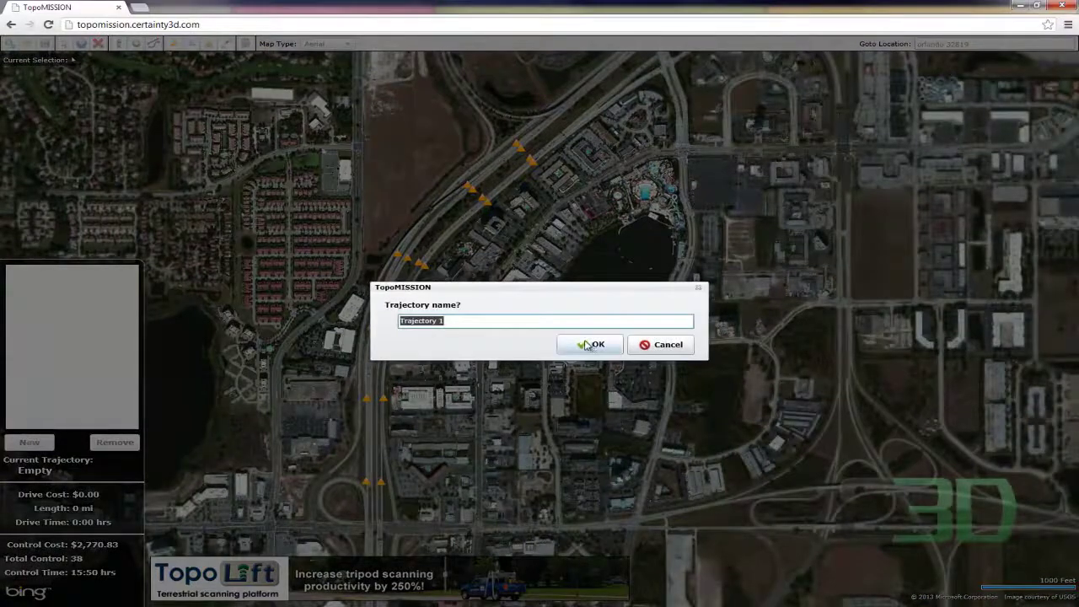
type("West I4")
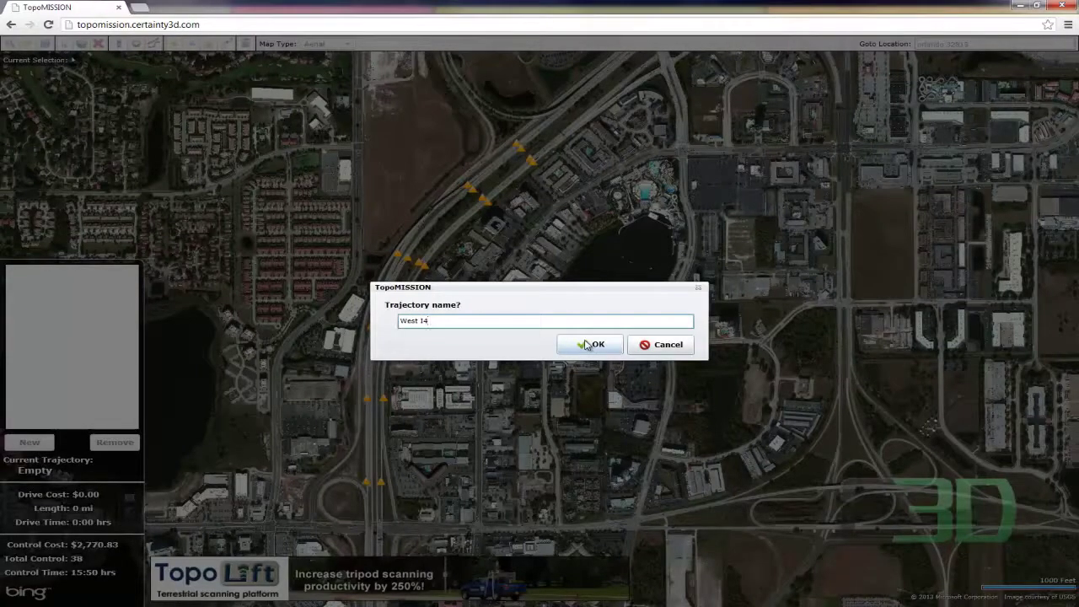
left_click(591, 344)
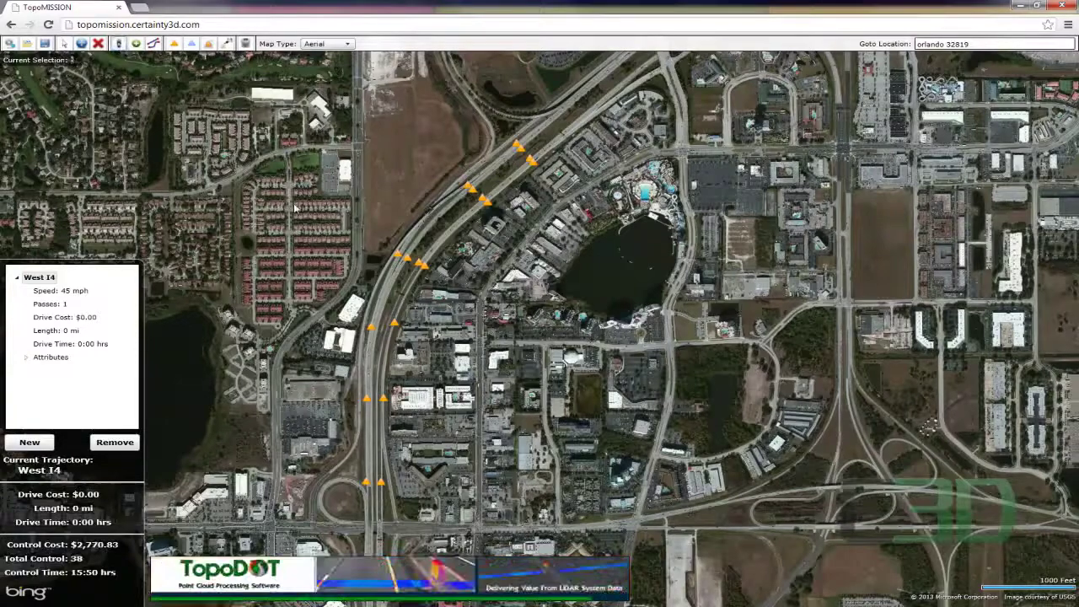
scroll(440, 197, "up", 2)
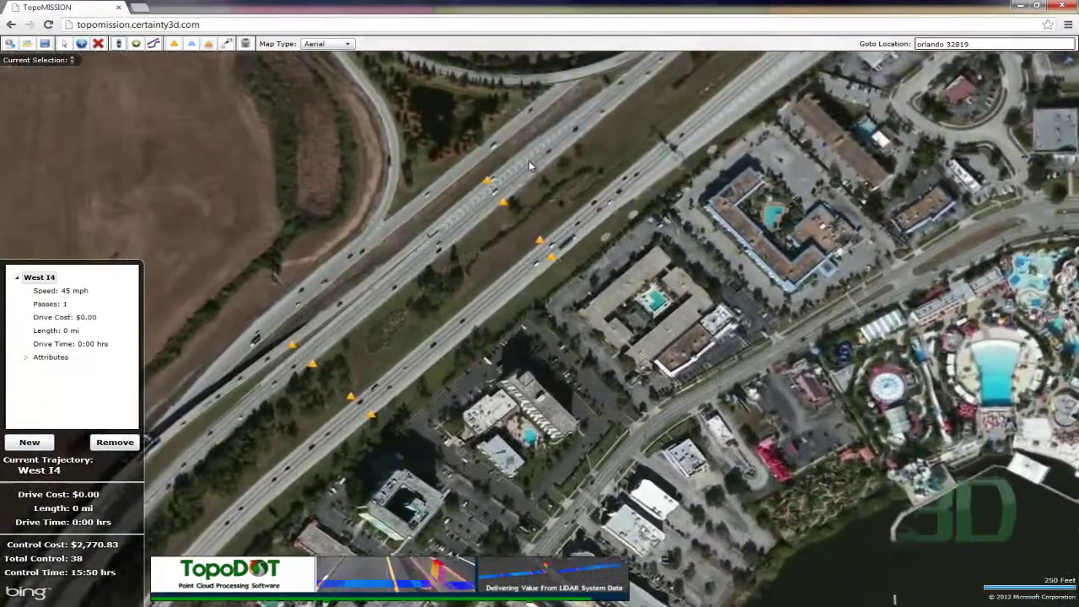
left_click(529, 165)
scroll(548, 219, "down", 4)
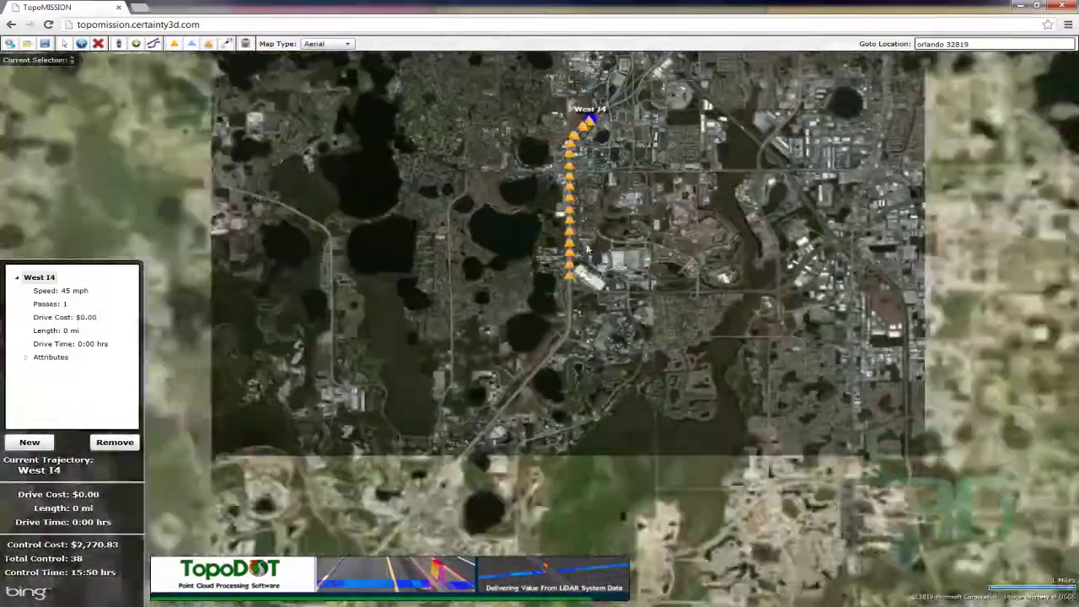
scroll(568, 275, "up", 4)
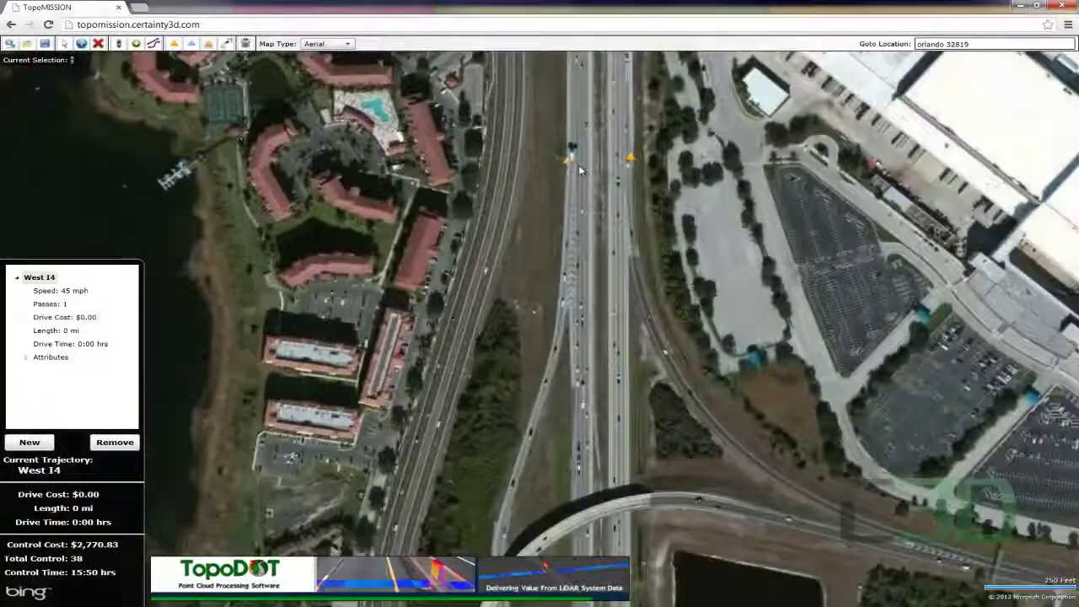
Set the West I4 end point and accept the routed 2.73 mi, $8,188.33 path.
left_click(582, 170)
scroll(582, 170, "down", 3)
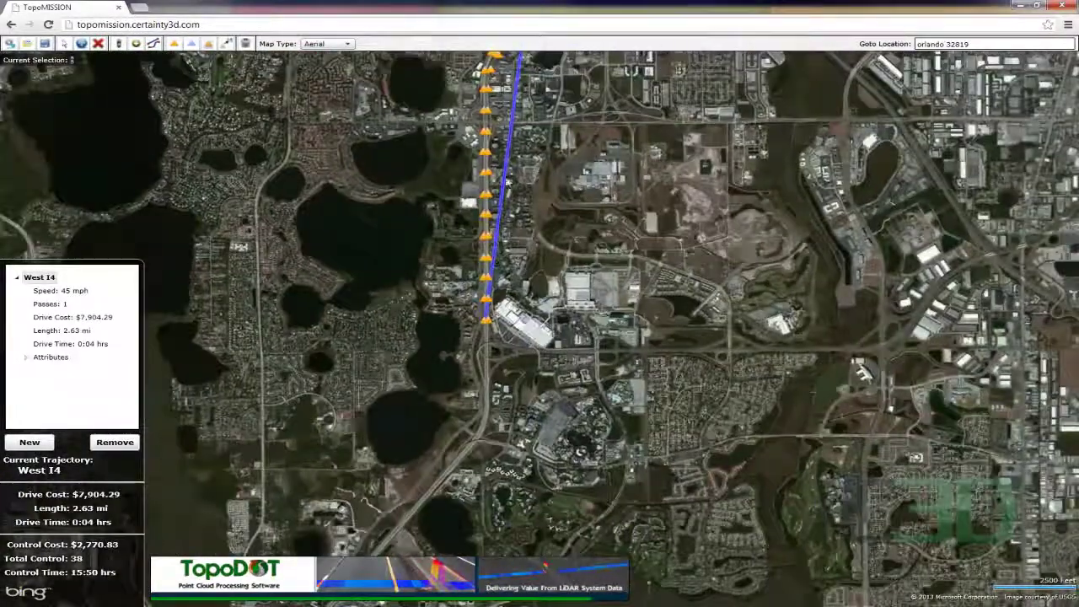
left_click_drag(388, 59, 382, 113)
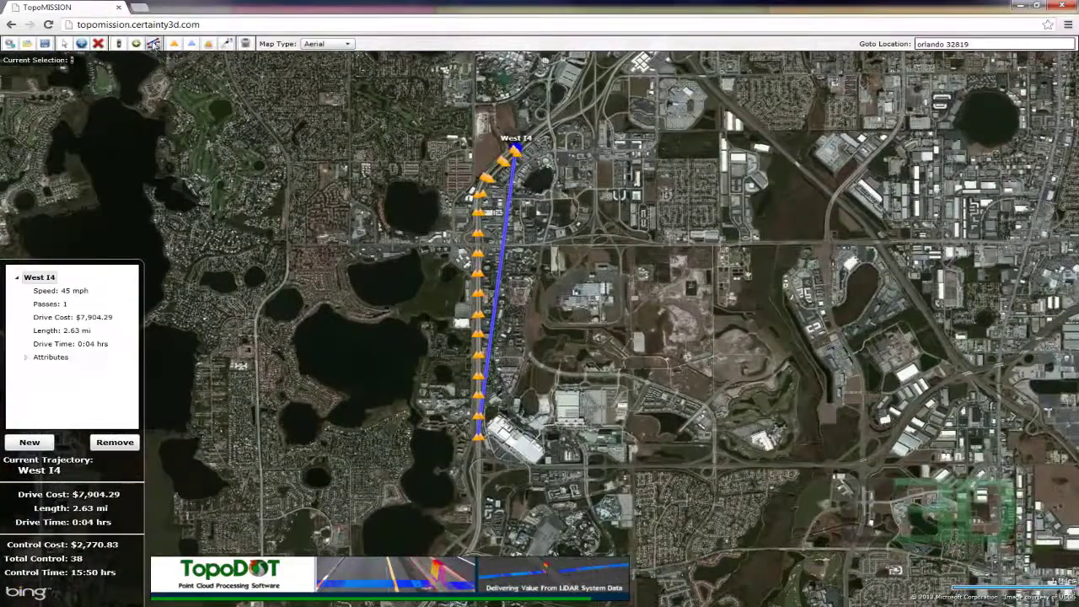
left_click(153, 44)
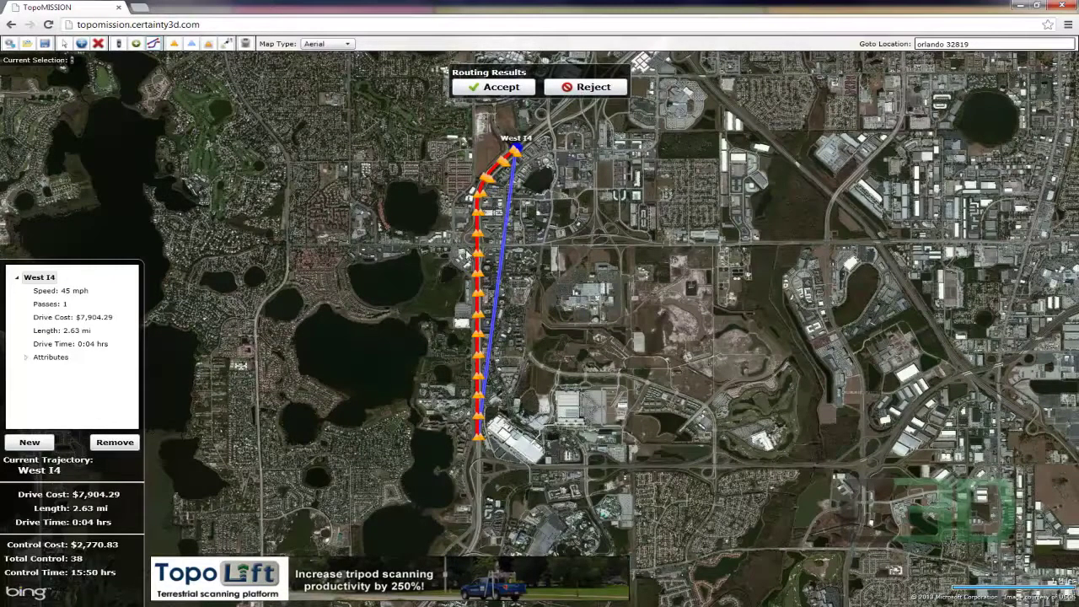
scroll(476, 247, "up", 1)
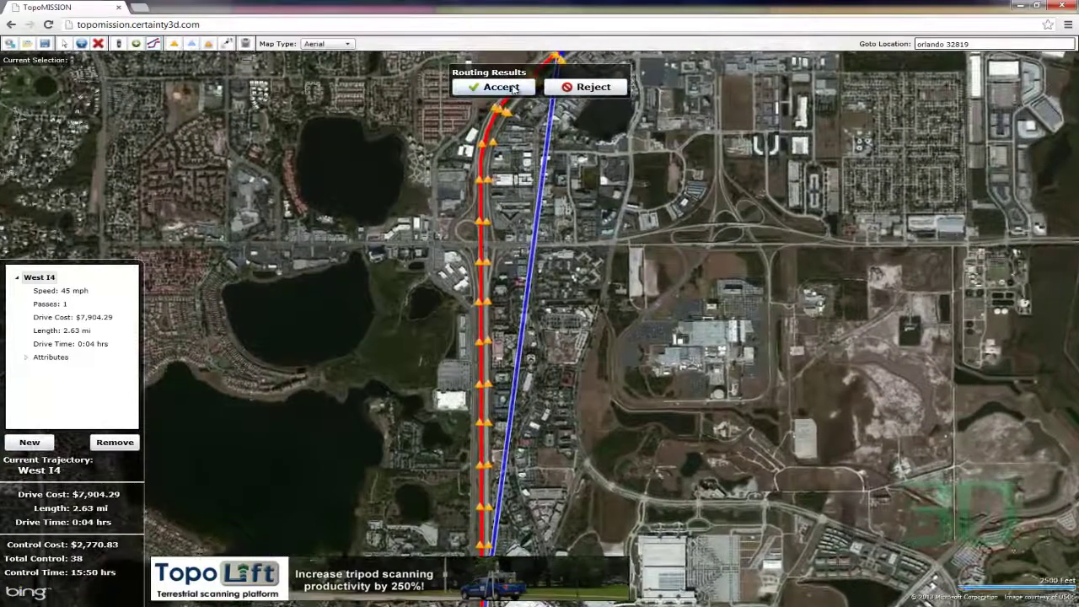
left_click(502, 87)
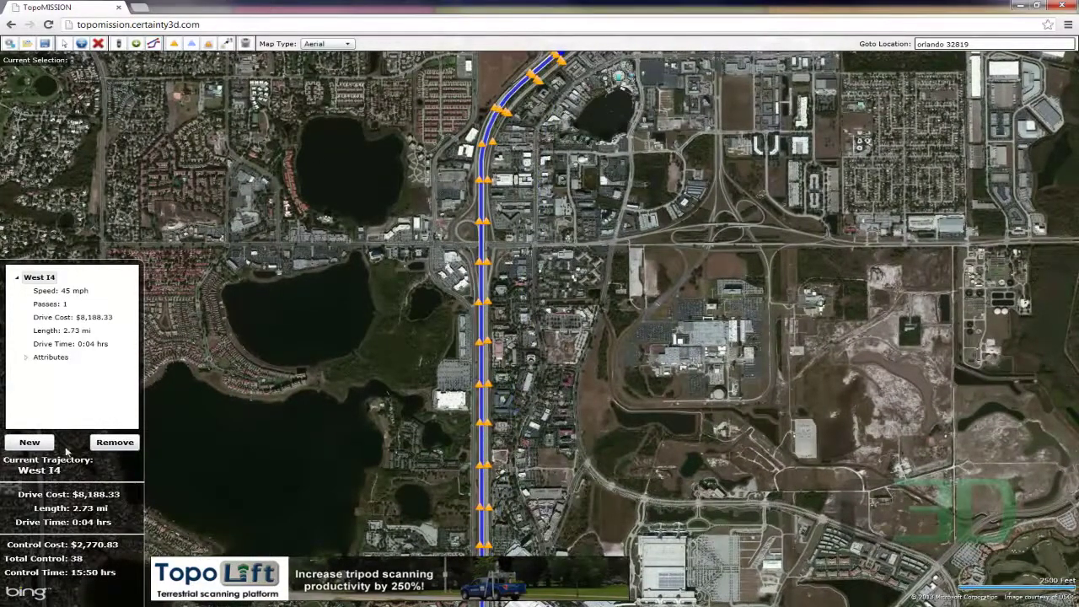
Add a new 45 mph, 1-pass trajectory named 'East I4'.
left_click(28, 443)
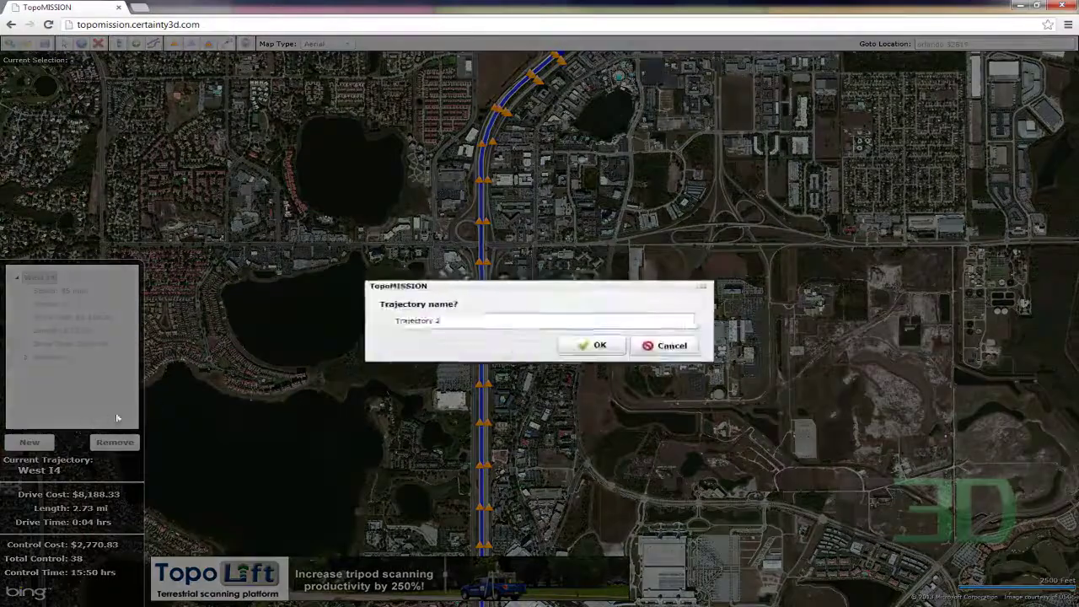
type("E")
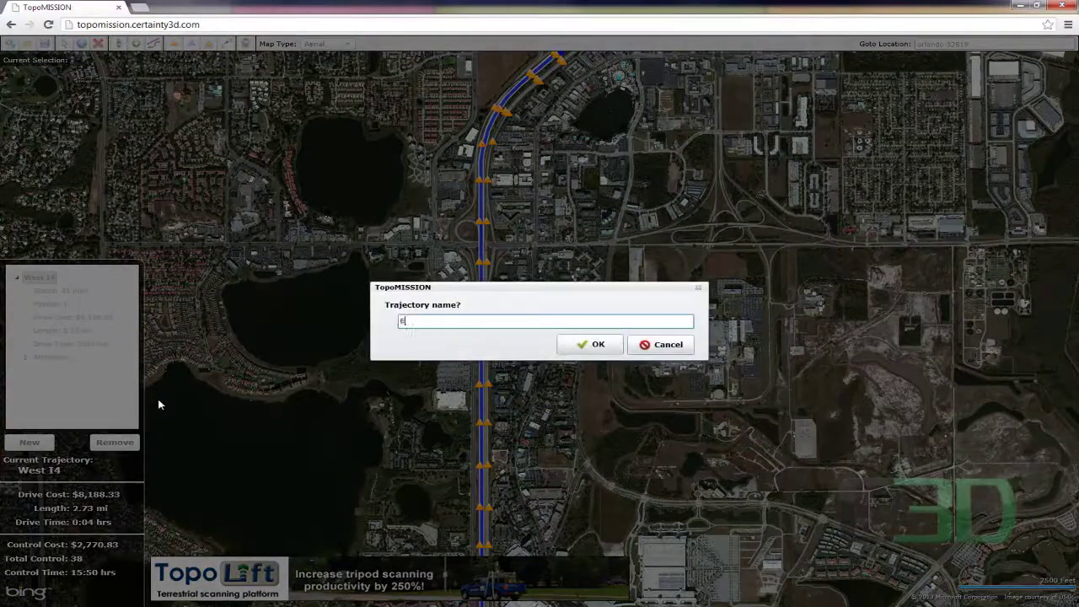
type("ast 14")
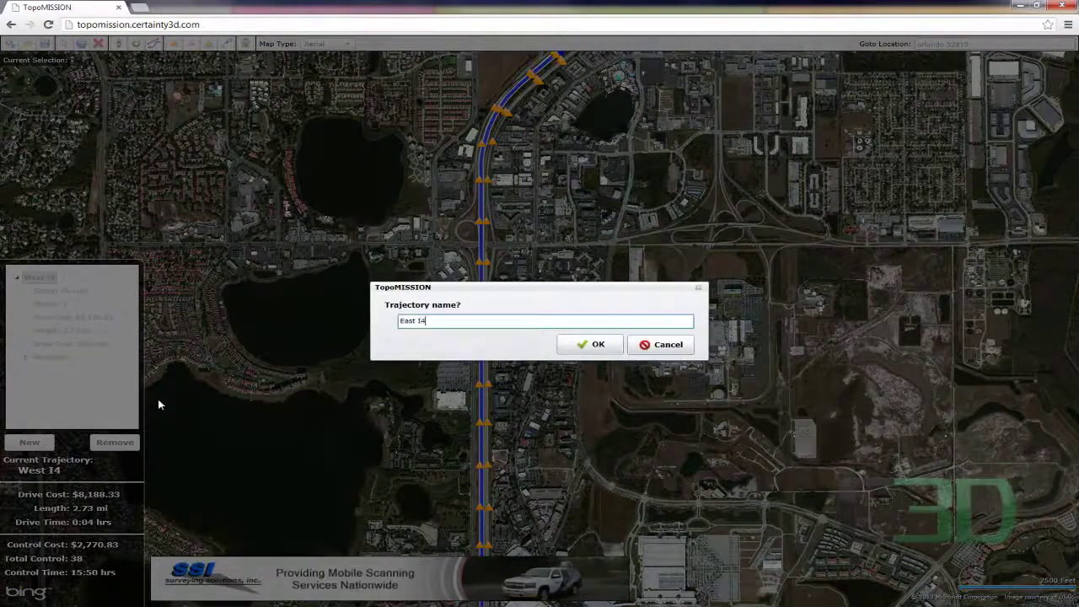
left_click(586, 346)
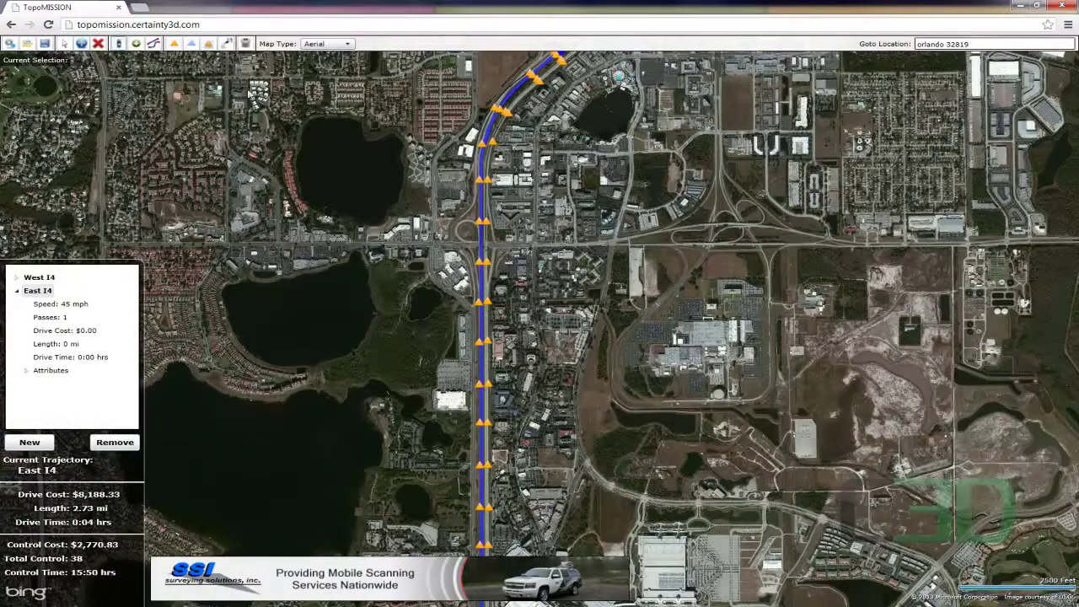
Place East I4's far end, forming a straight 2.6 mi line costing $7,802.48.
scroll(491, 348, "down", 2)
scroll(492, 348, "up", 4)
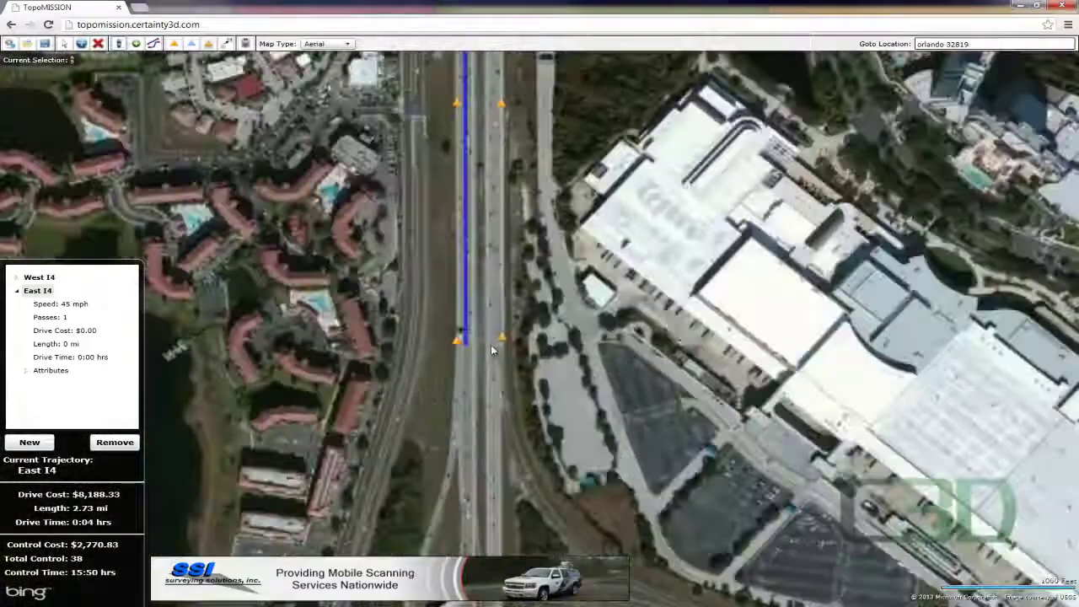
scroll(492, 348, "up", 3)
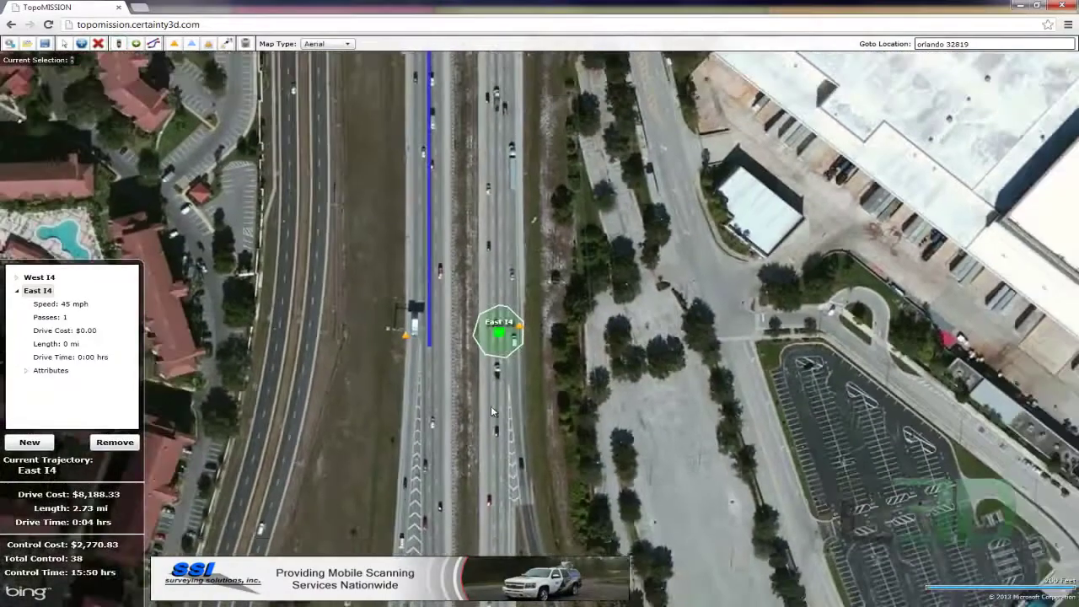
scroll(492, 410, "down", 5)
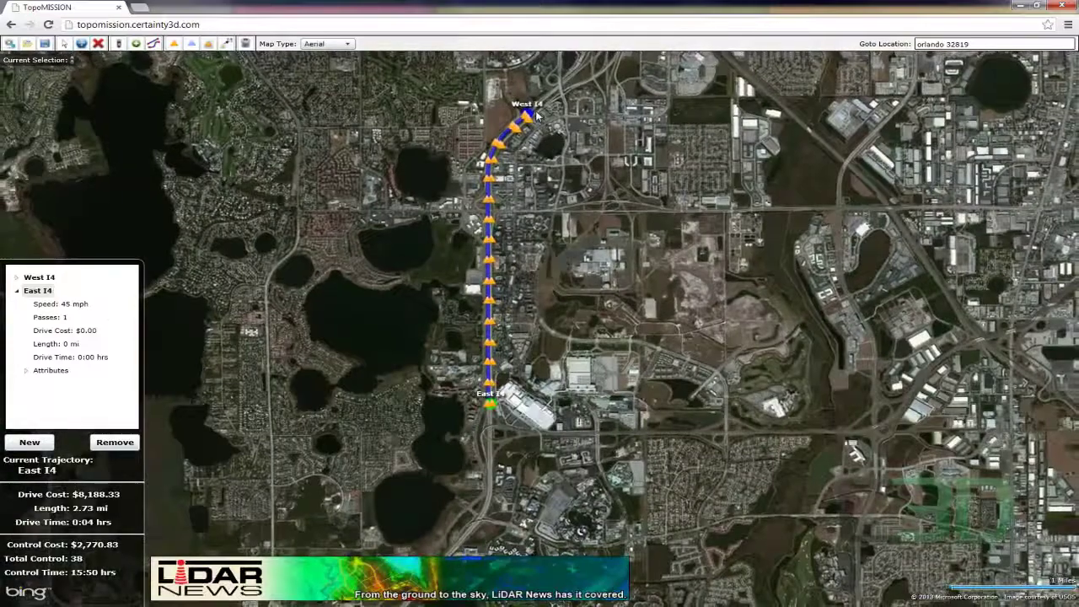
scroll(536, 117, "up", 5)
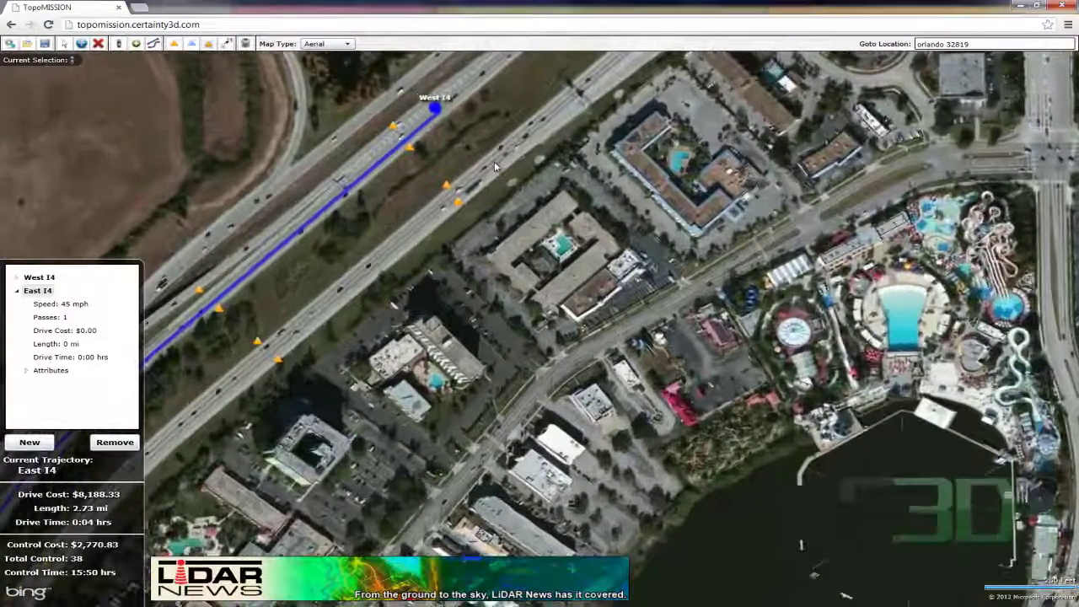
left_click(495, 164)
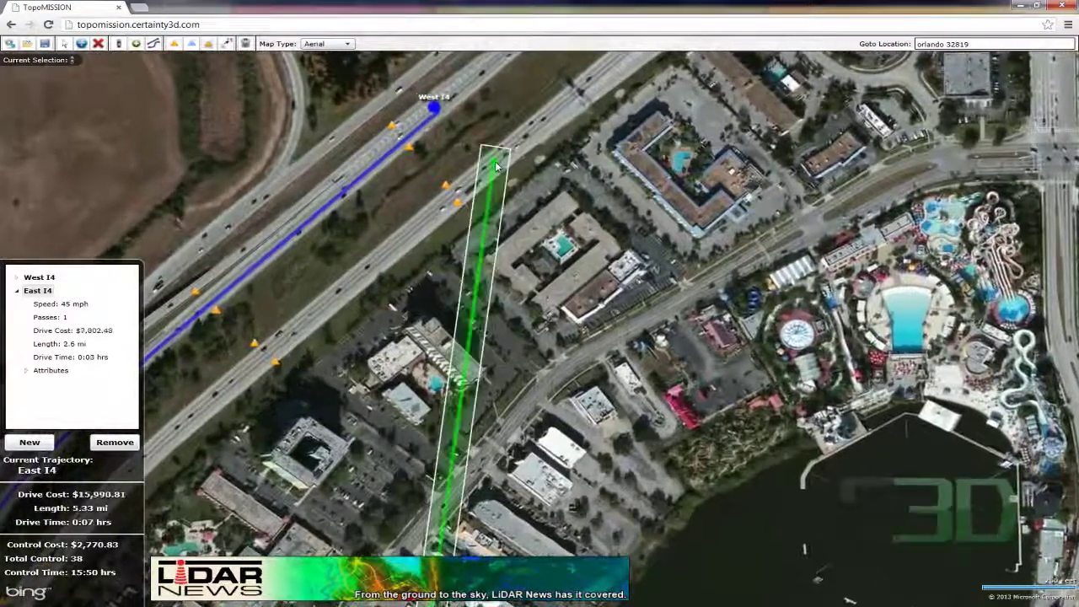
scroll(496, 167, "down", 4)
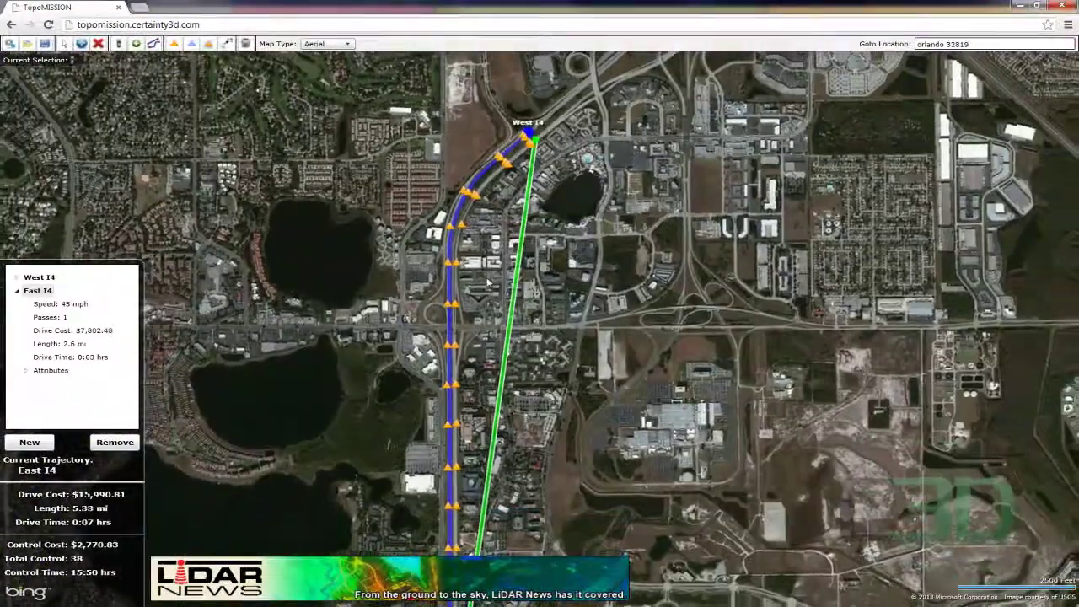
scroll(480, 320, "up", 1)
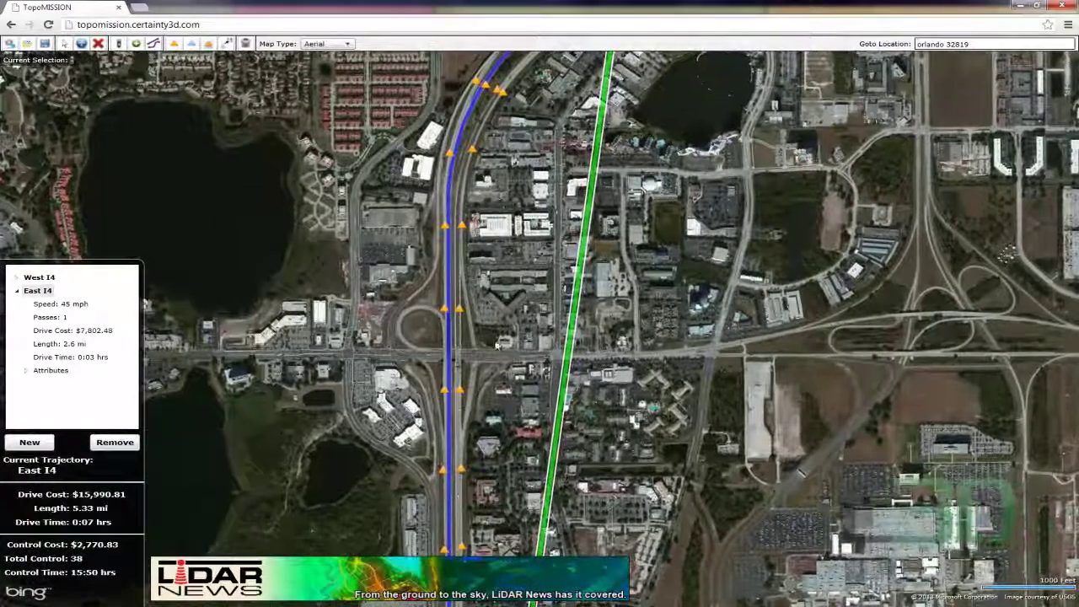
scroll(460, 337, "up", 2)
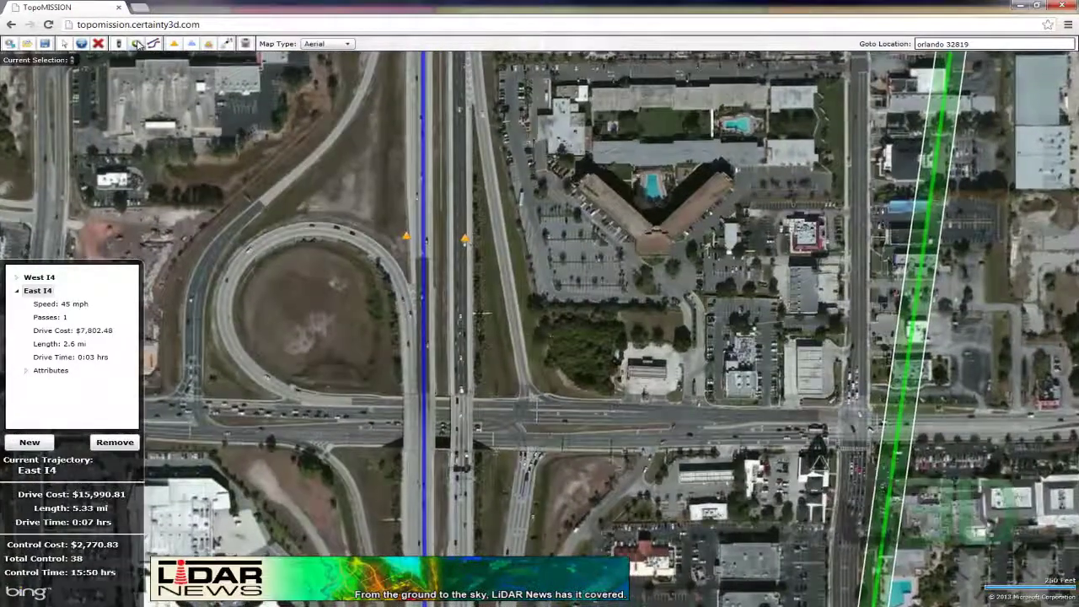
Insert a waypoint pulling East I4 onto the highway.
left_click(137, 44)
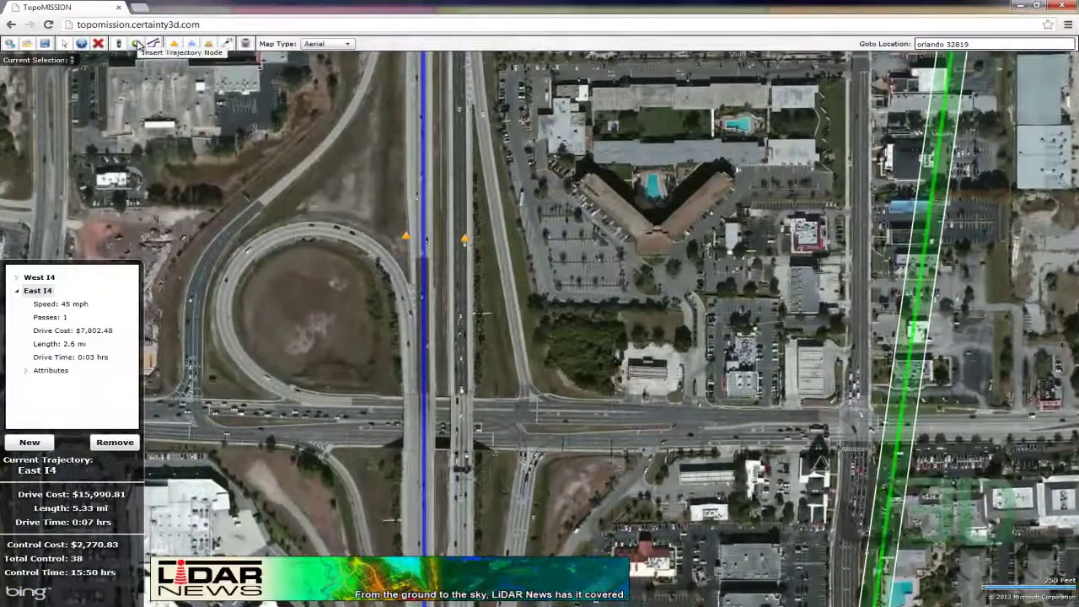
left_click(461, 312)
scroll(526, 299, "down", 2)
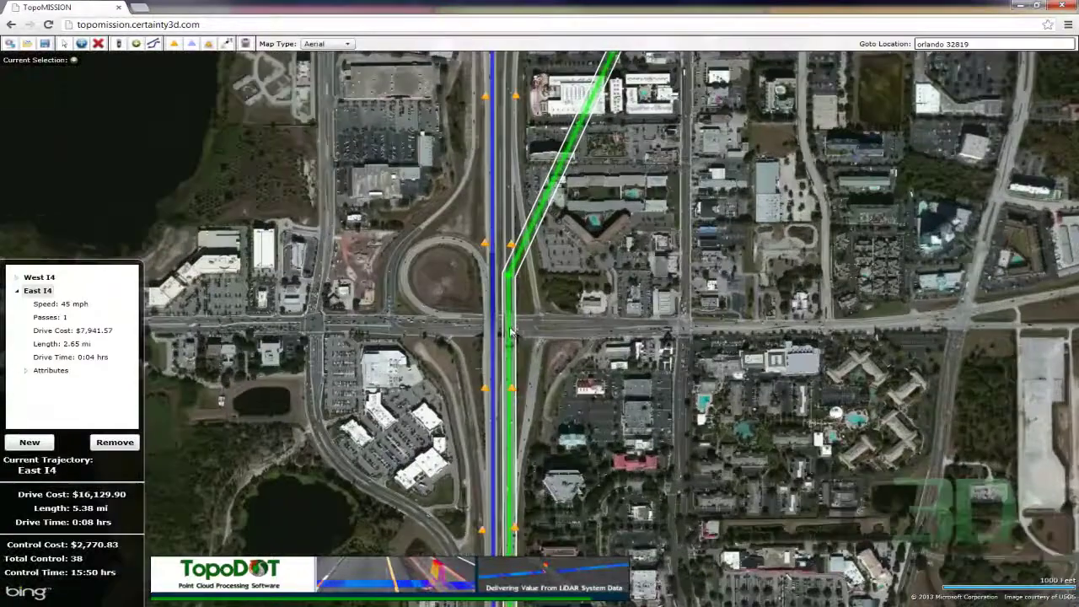
scroll(526, 296, "up", 1)
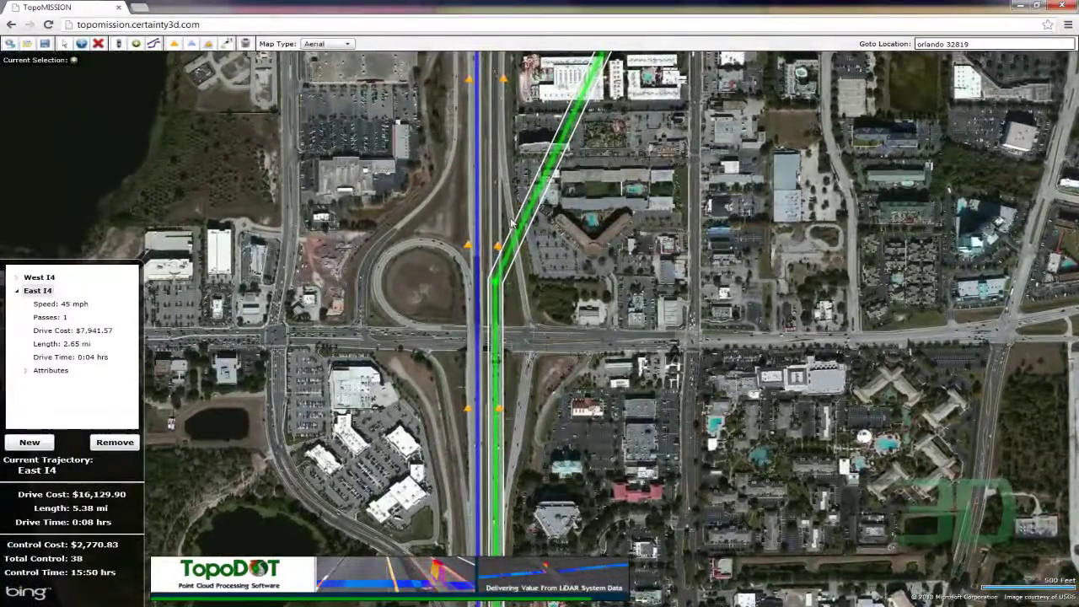
scroll(510, 221, "up", 1)
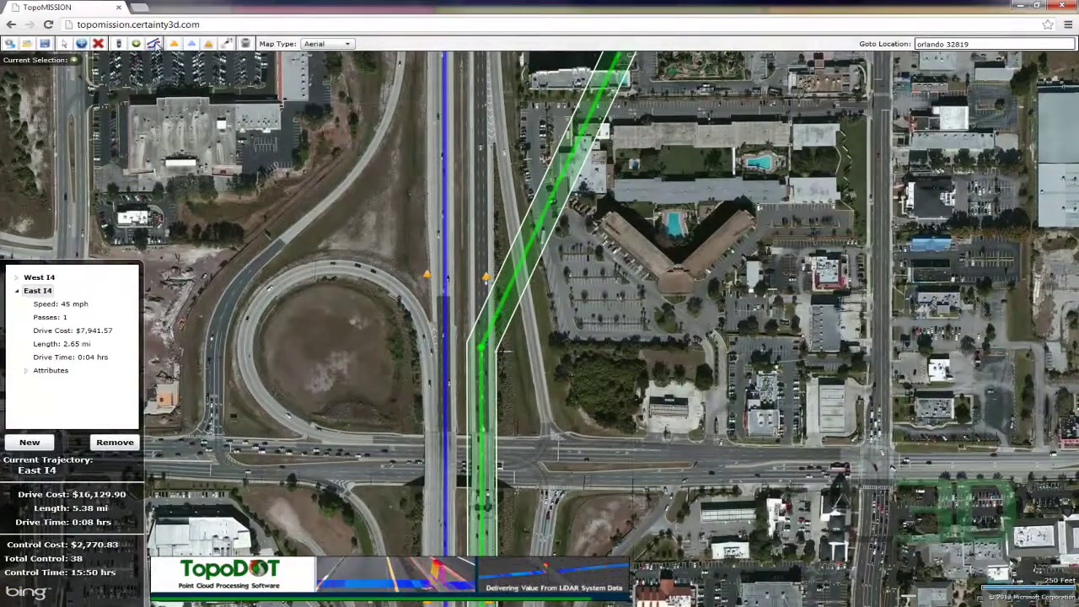
Route East I4 along I-4 and accept the 2.7 mi, $8,093.10 result.
left_click(155, 45)
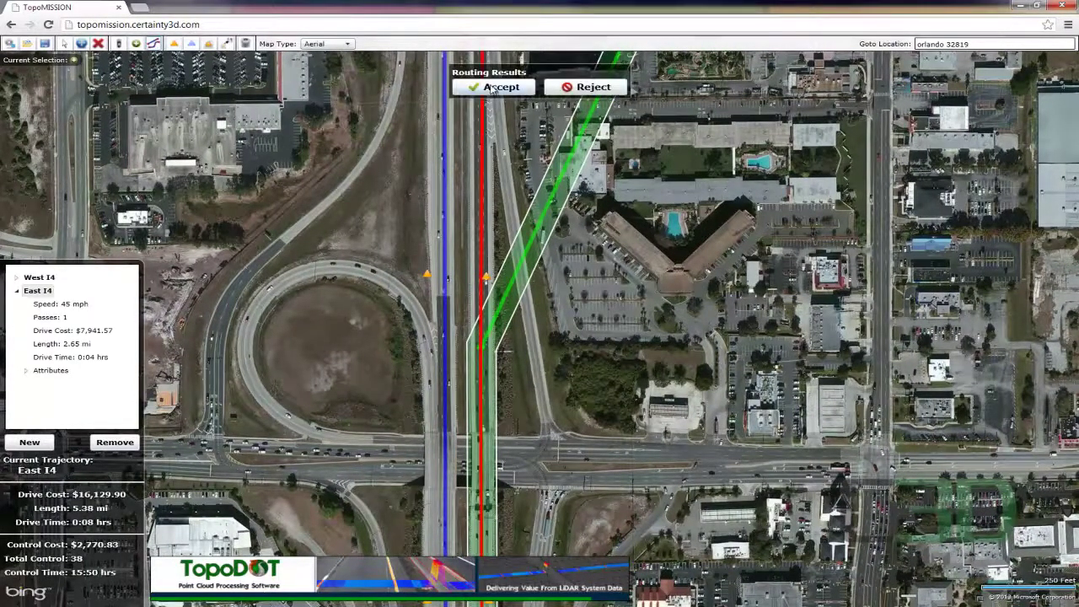
left_click(493, 90)
scroll(537, 196, "down", 2)
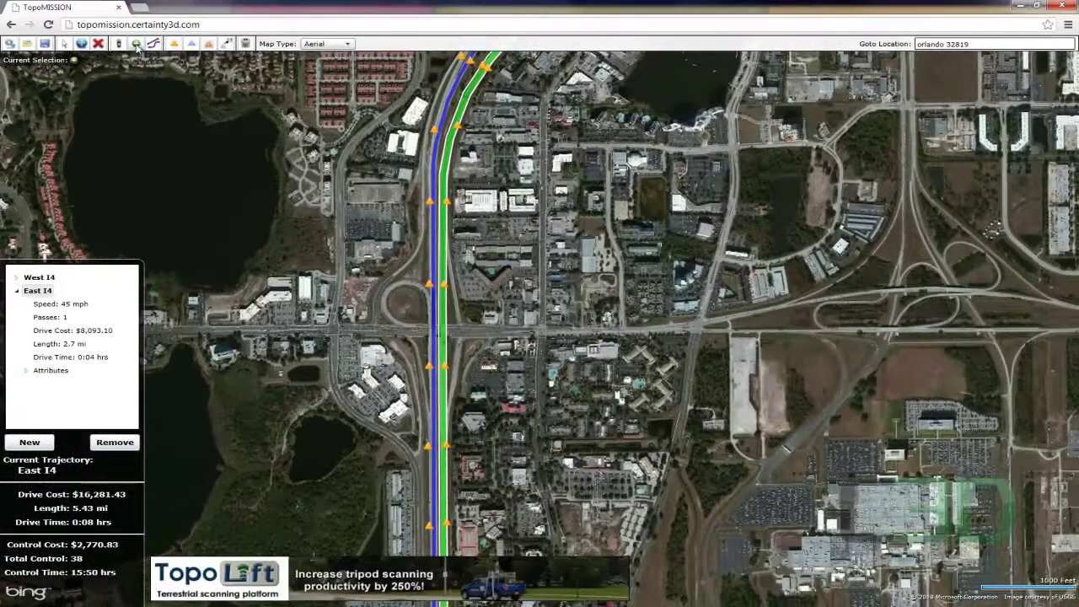
left_click(82, 44)
scroll(415, 260, "up", 1)
scroll(422, 264, "up", 2)
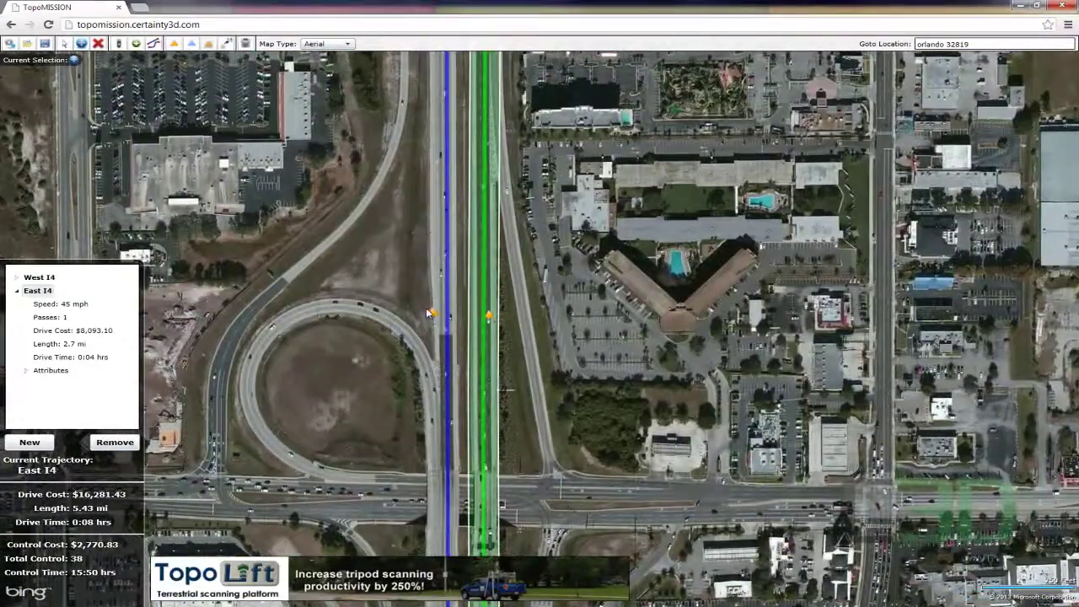
Delete two control points near the route's north end, leaving 36 at $2,625.00 and 15:00 hrs.
scroll(431, 317, "down", 3)
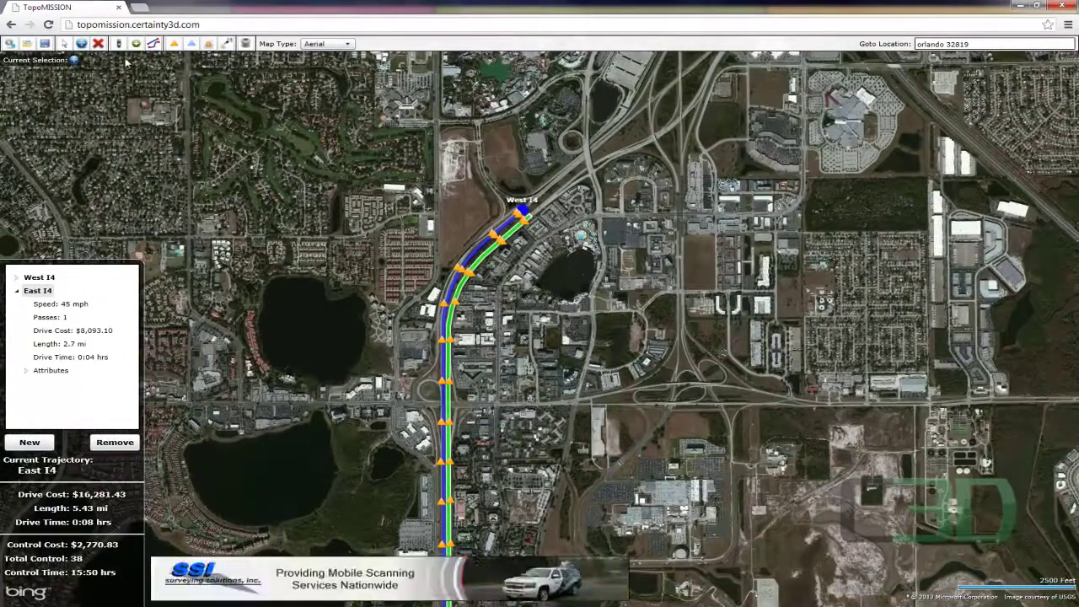
left_click(99, 43)
scroll(492, 222, "up", 2)
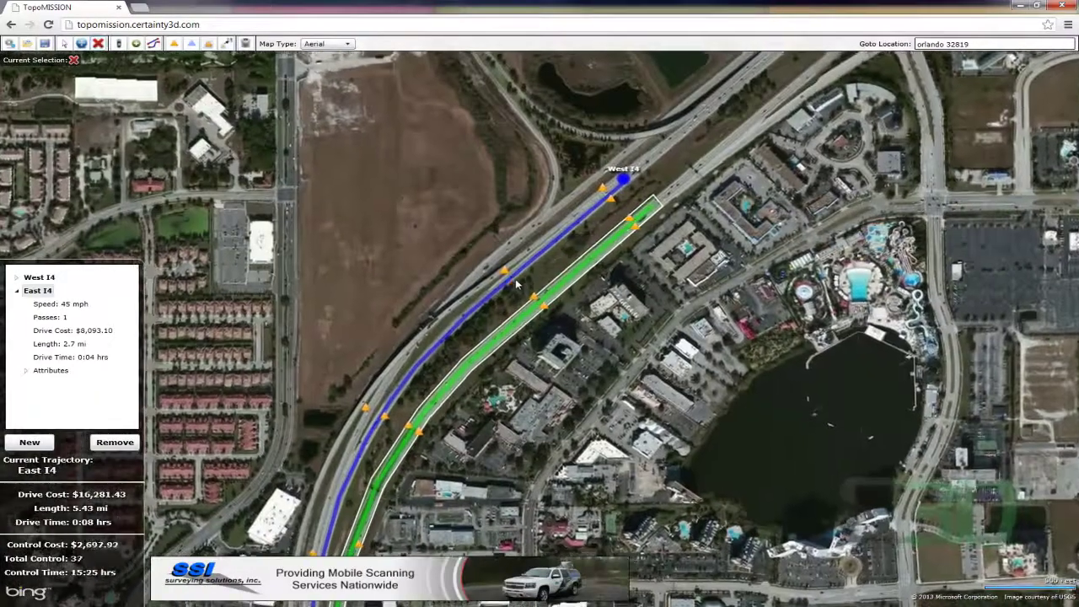
left_click(570, 268)
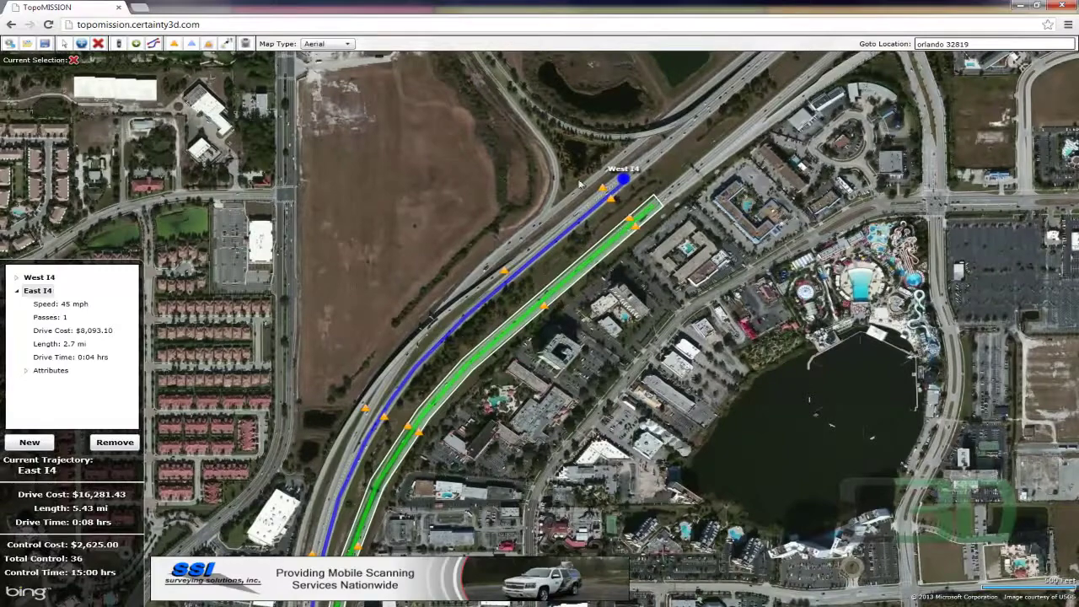
Set West I4 to 2 passes and save it, raising the drive to 8.16 mi ($24,469.77).
left_click(39, 278)
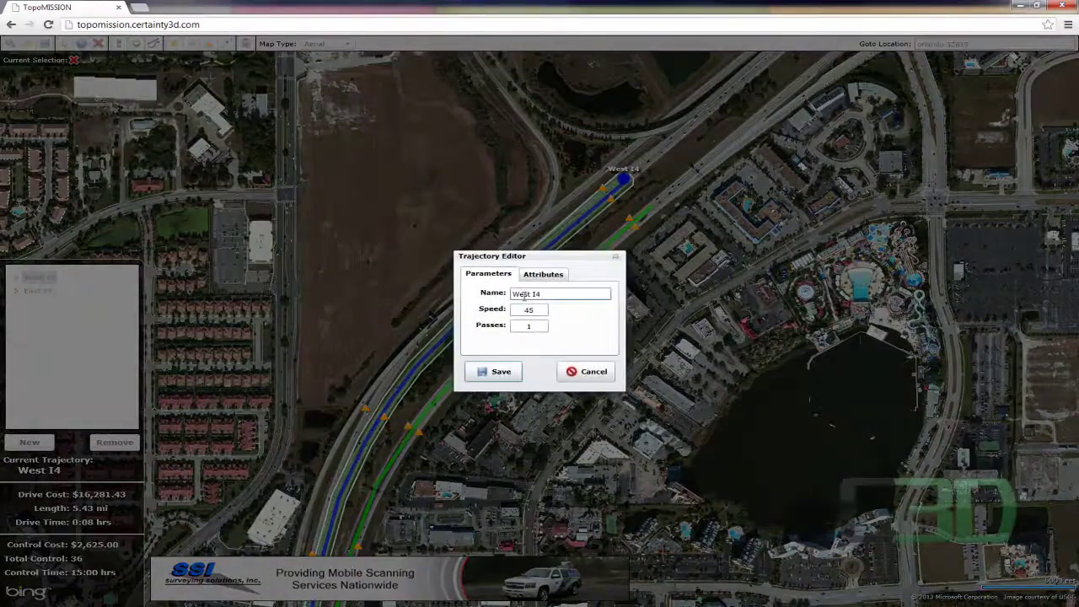
left_click(516, 328)
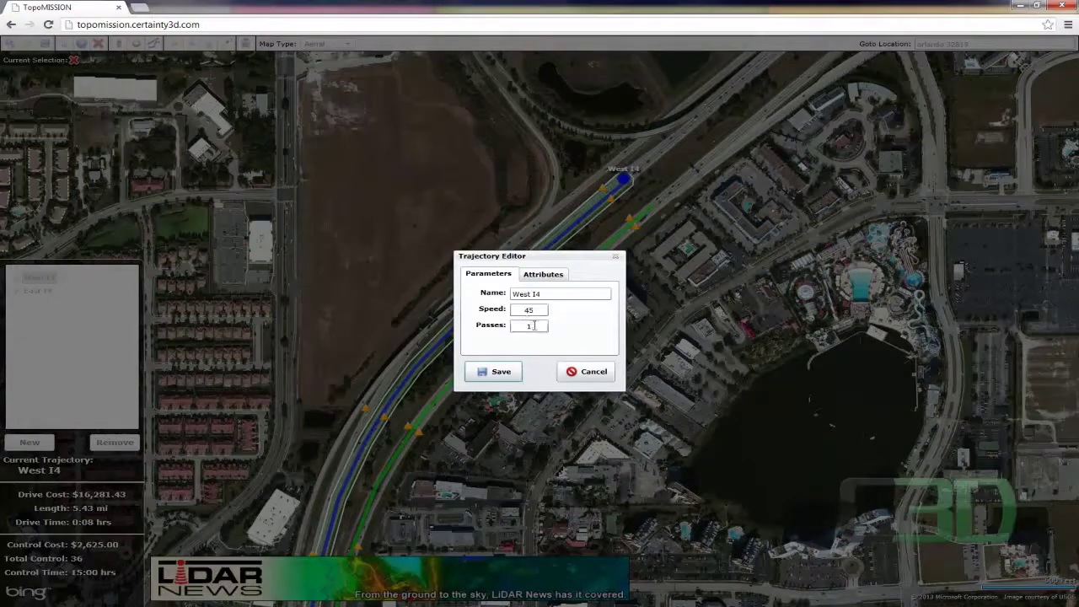
left_click(493, 372)
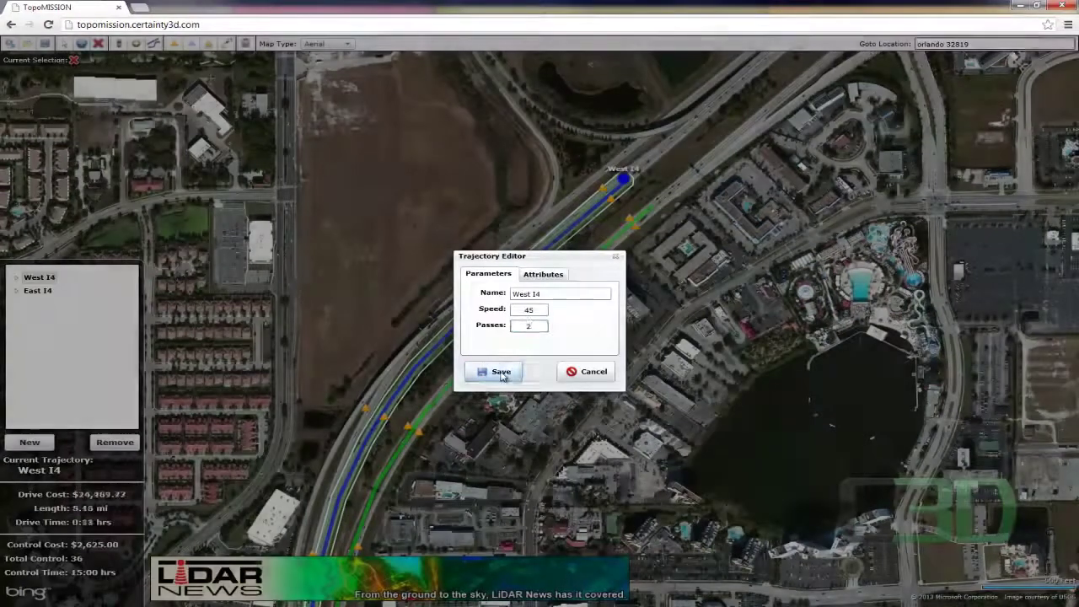
Bring up East I4 in the Trajectory Editor with its Passes value selected for replacement.
left_click(38, 291)
double_click(38, 291)
left_click(516, 328)
Save East I4 with 2 passes (10.85 mi, $32,562.87), then save the TopoMISSION project.
type("2")
left_click(543, 274)
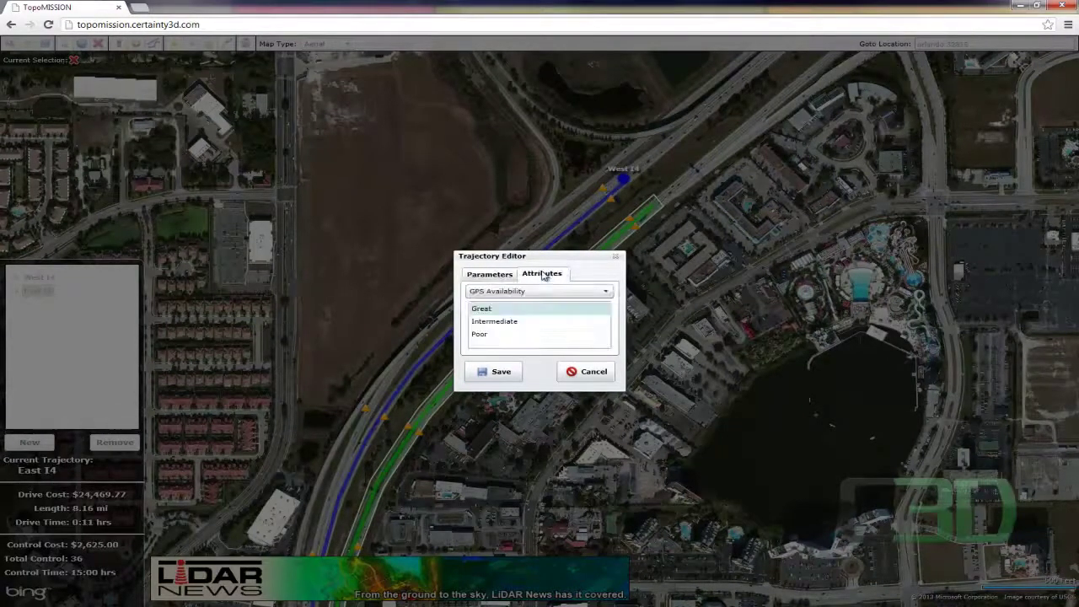
left_click(493, 371)
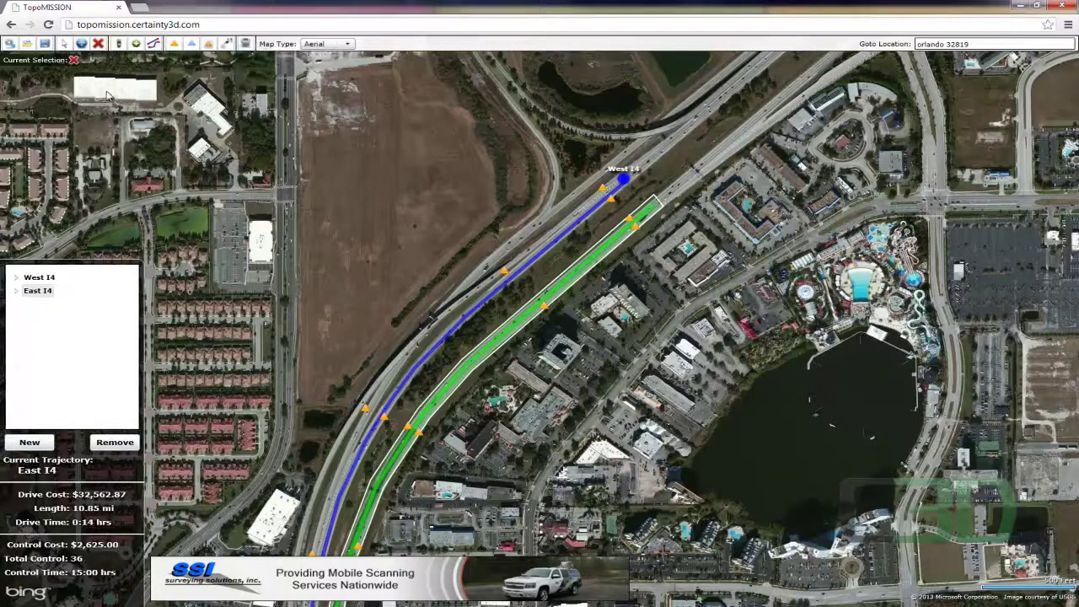
left_click(46, 45)
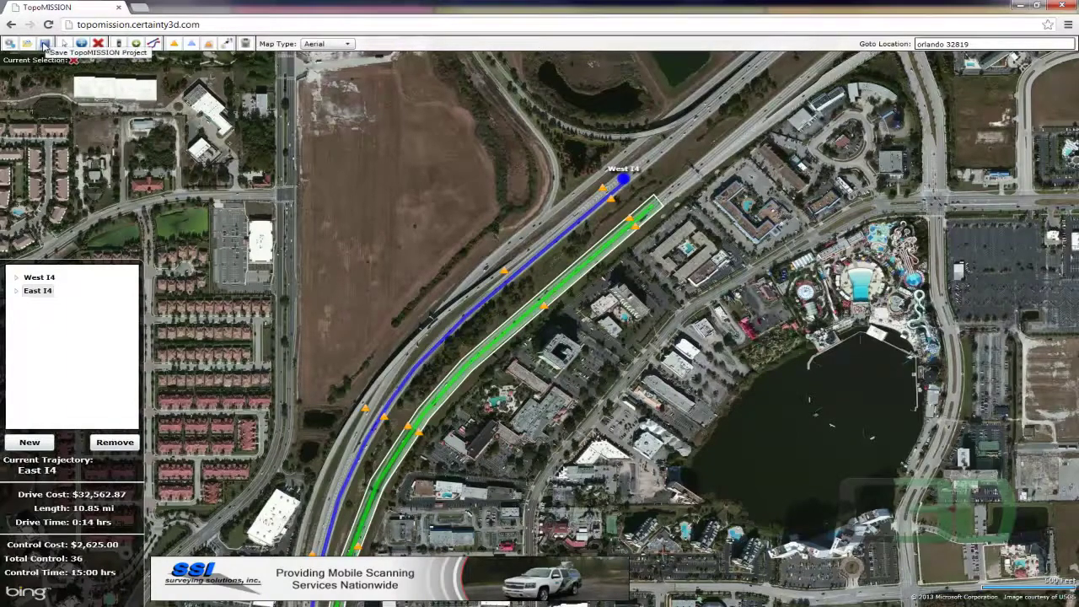